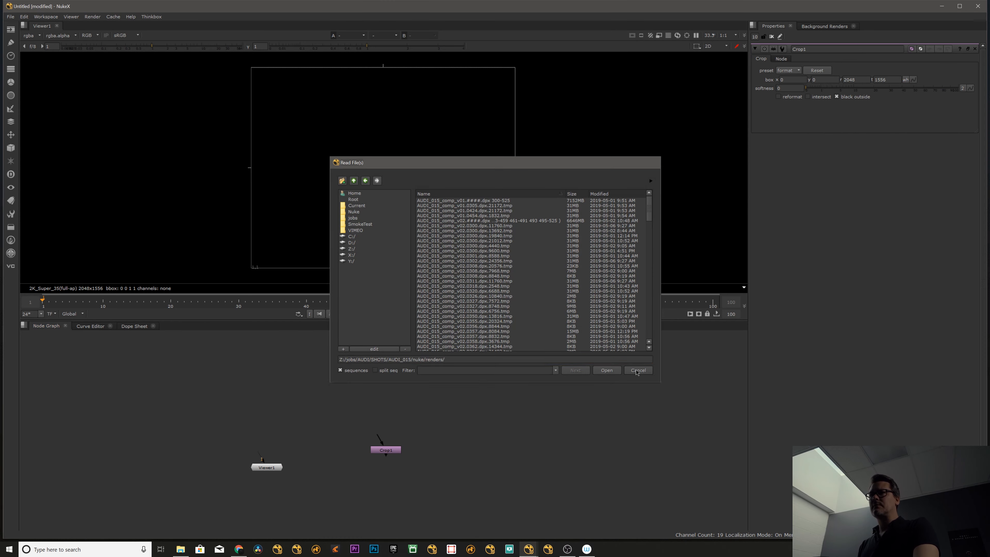
# Cancel the file browser and insert the LVA_plate toolset into the node graph.
pyautogui.press('Escape')
pyautogui.press('Tab')
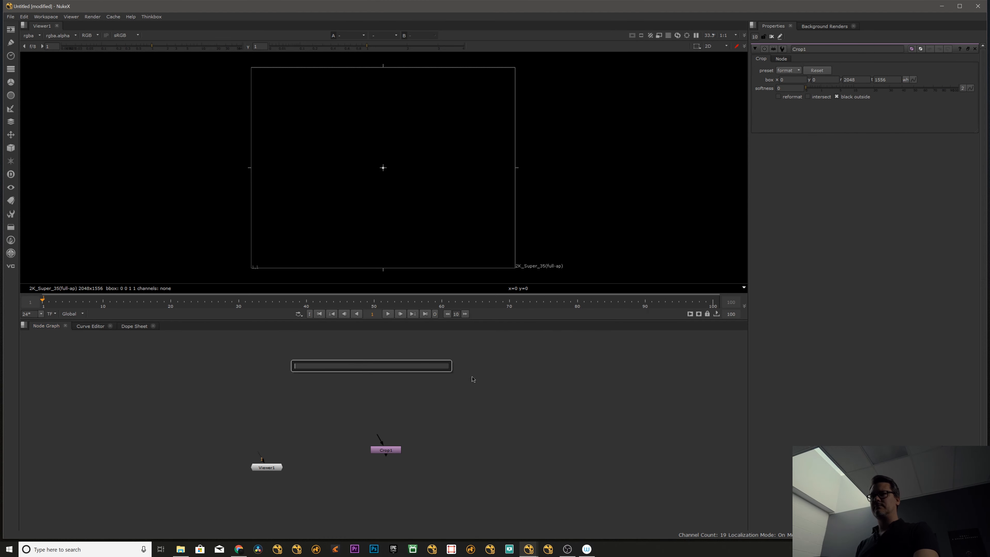
pyautogui.press('Escape')
pyautogui.rightClick(374, 344)
pyautogui.moveTo(371, 381)
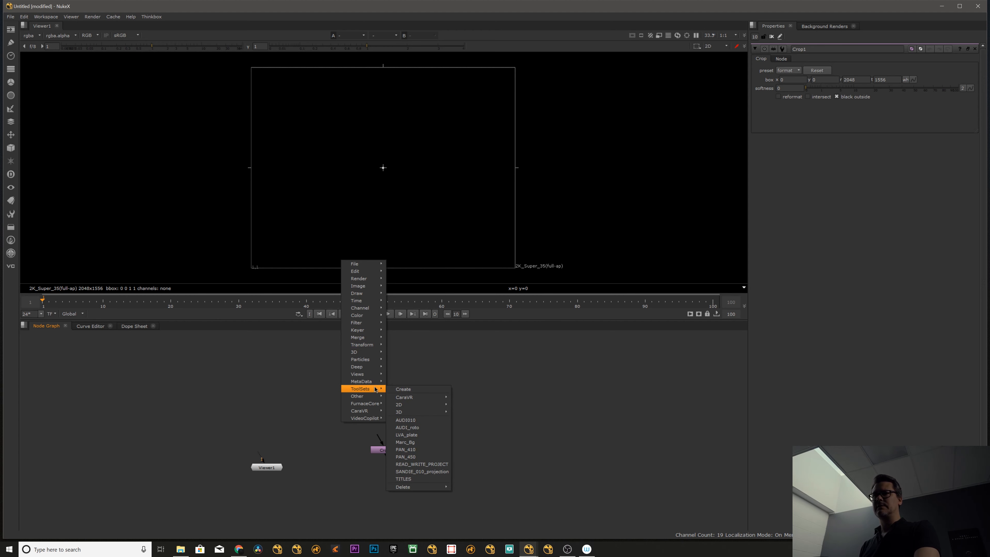
pyautogui.click(418, 434)
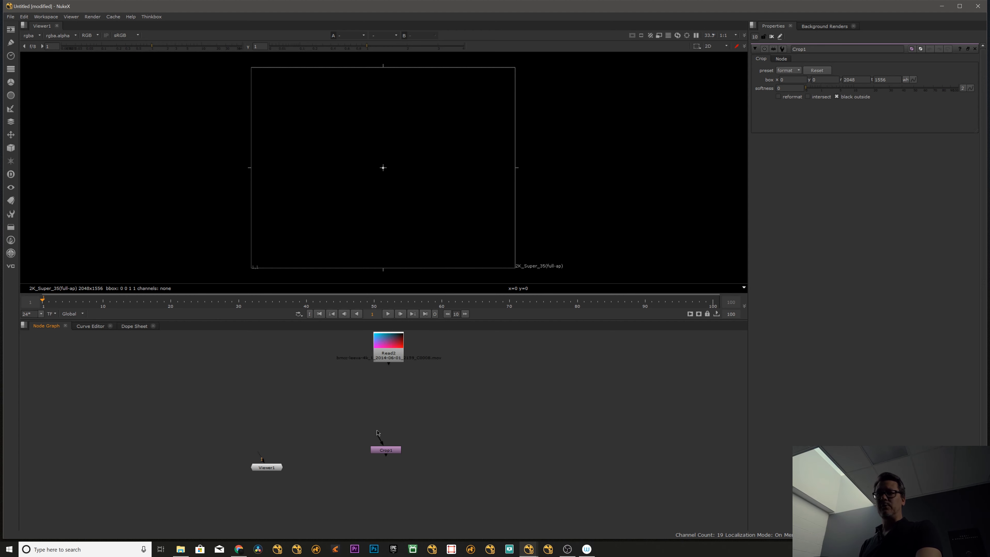
# Connect the Crop node's input to the plate's Read node, and view the plate followed by the Crop output.
pyautogui.moveTo(377, 435); pyautogui.dragTo(380, 355)
pyautogui.click(382, 355)
pyautogui.press('1')
pyautogui.click(387, 451)
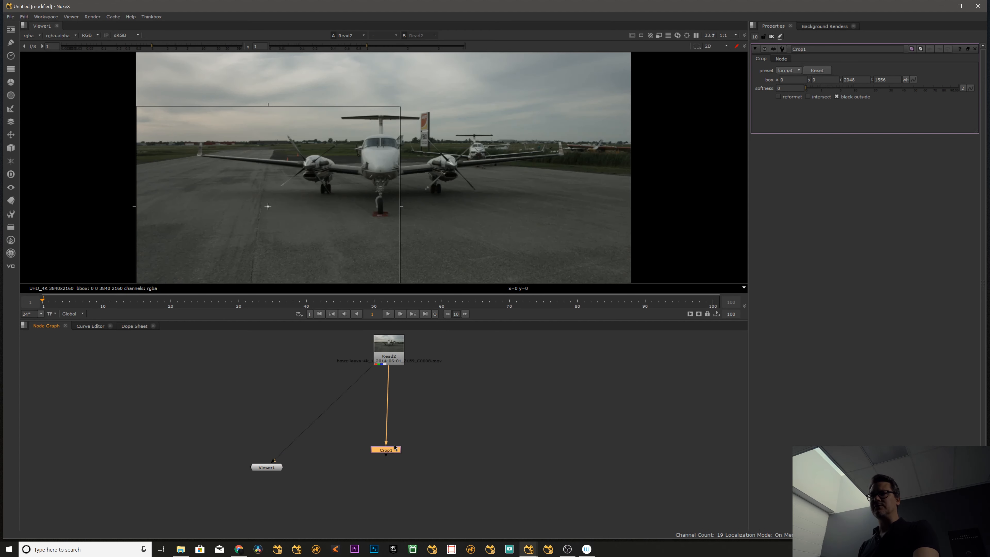
pyautogui.press('1')
pyautogui.click(387, 354)
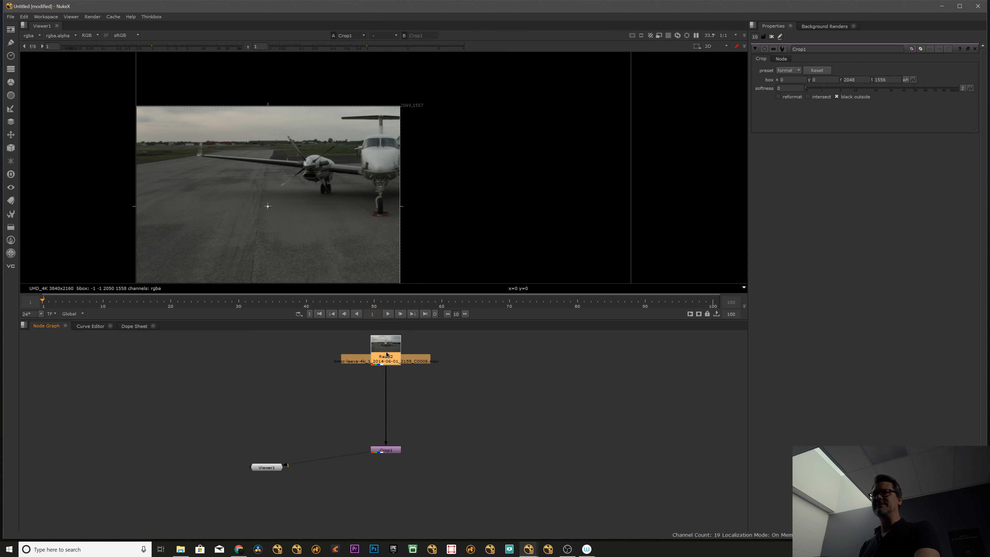
pyautogui.click(388, 451)
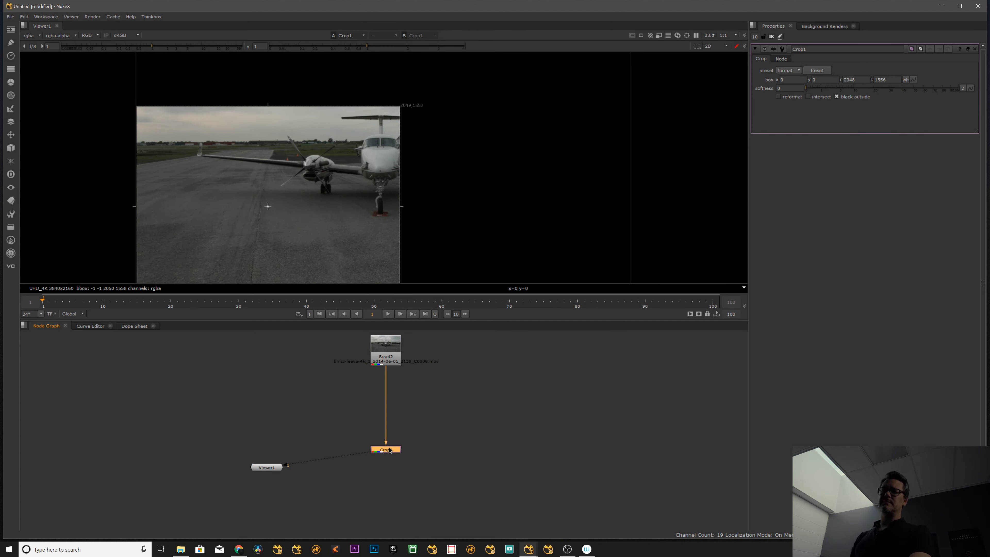
# Look up the Crop node through the node search and in the Transform category.
pyautogui.click(334, 411)
pyautogui.press('Tab')
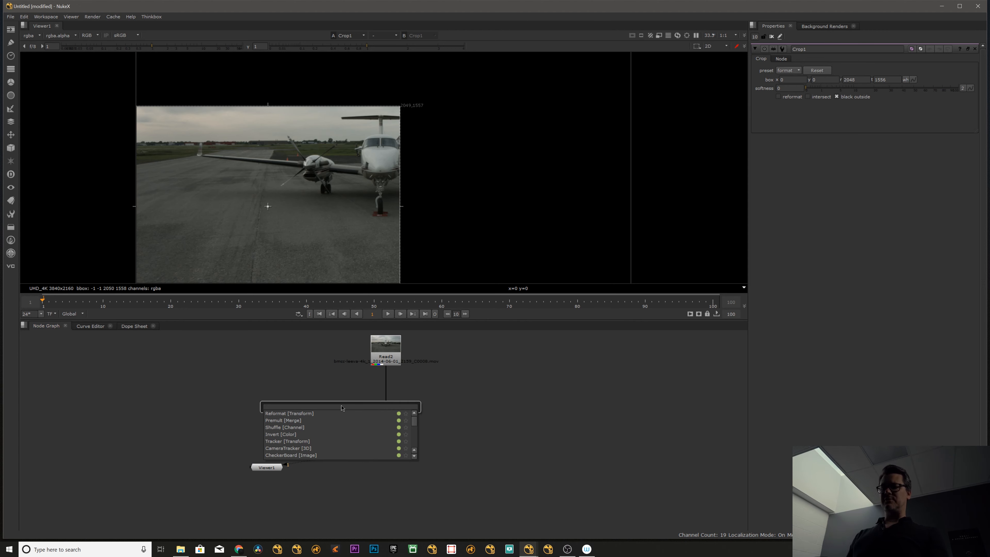
pyautogui.write('crop')
pyautogui.press('Down')
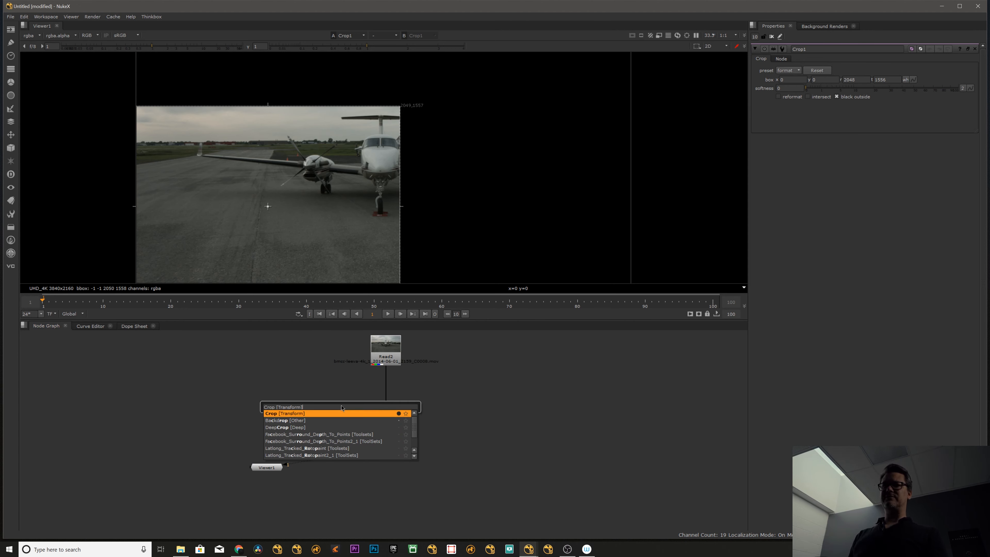
pyautogui.press('Escape')
pyautogui.rightClick(168, 354)
pyautogui.moveTo(170, 314)
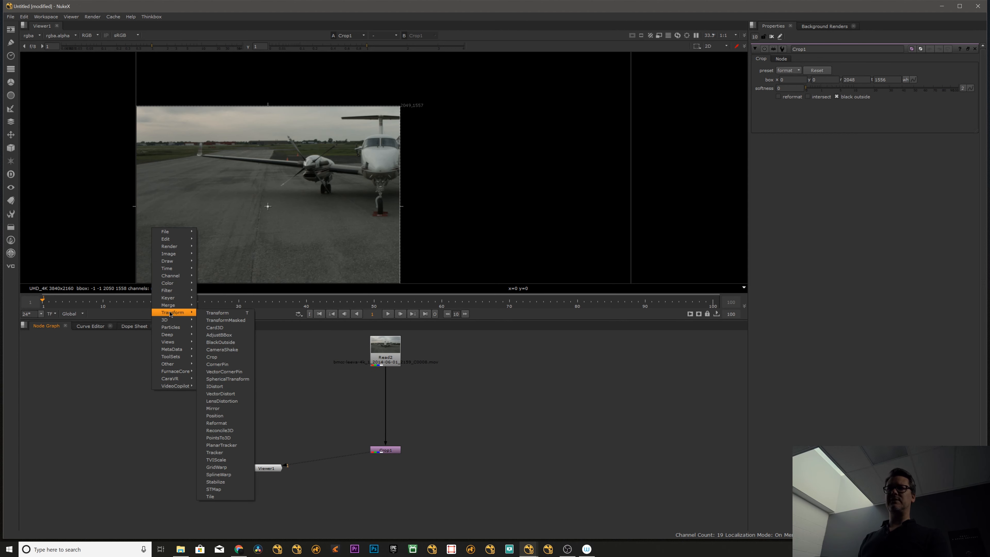
pyautogui.click(246, 357)
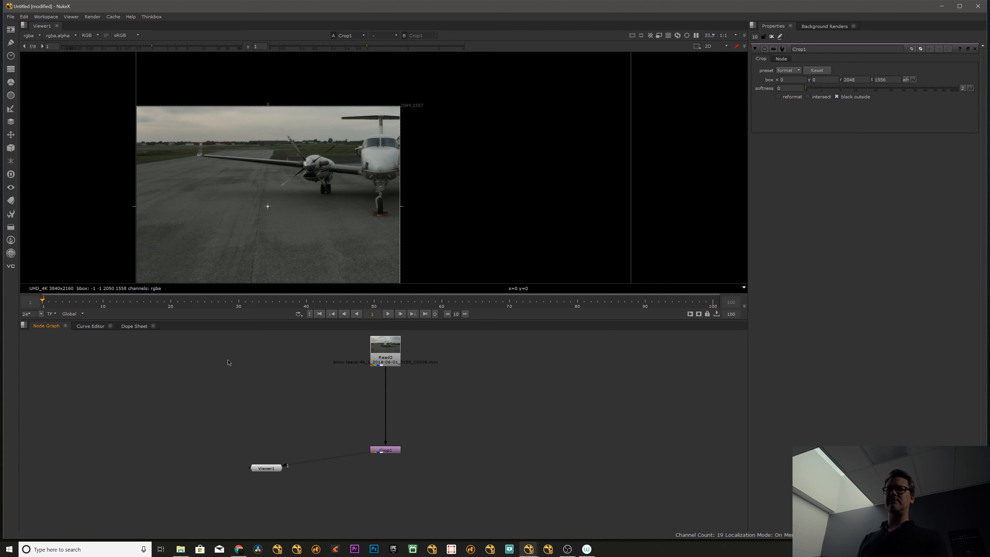
pyautogui.moveTo(210, 356); pyautogui.dragTo(210, 375)
pyautogui.press('Delete')
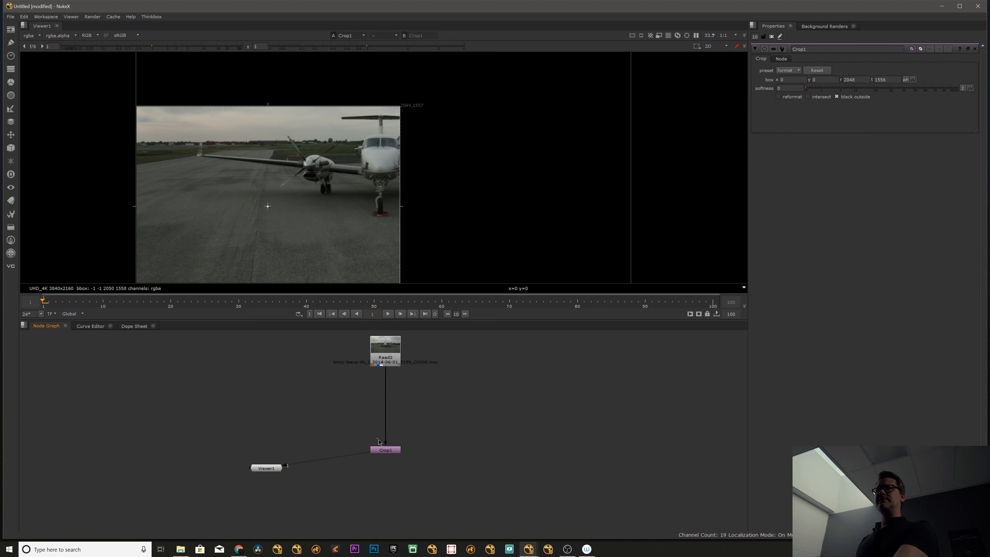
# Move the Read node closer to the Crop node and view the Crop output.
pyautogui.click(391, 451)
pyautogui.click(266, 468)
pyautogui.click(385, 450)
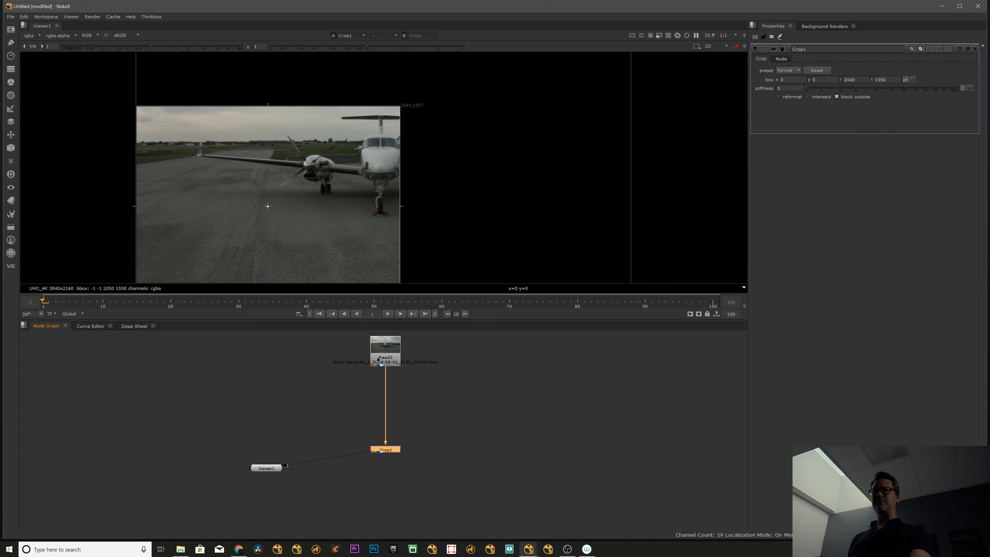
pyautogui.moveTo(389, 353); pyautogui.dragTo(388, 388)
pyautogui.press('1')
pyautogui.click(387, 449)
pyautogui.press('1')
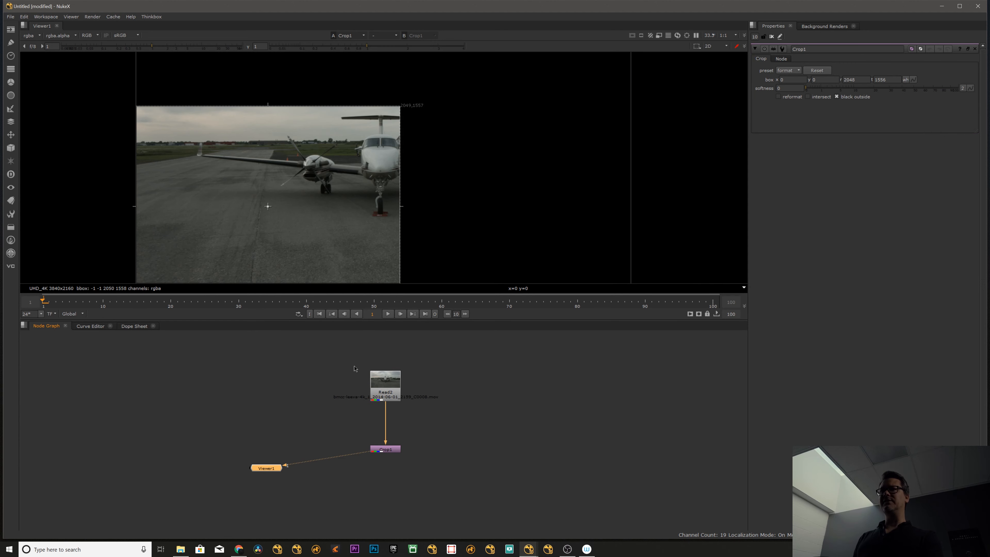
# Enlarge the Viewer pane downward and select the Crop node.
pyautogui.scroll(-1, 523, 166)
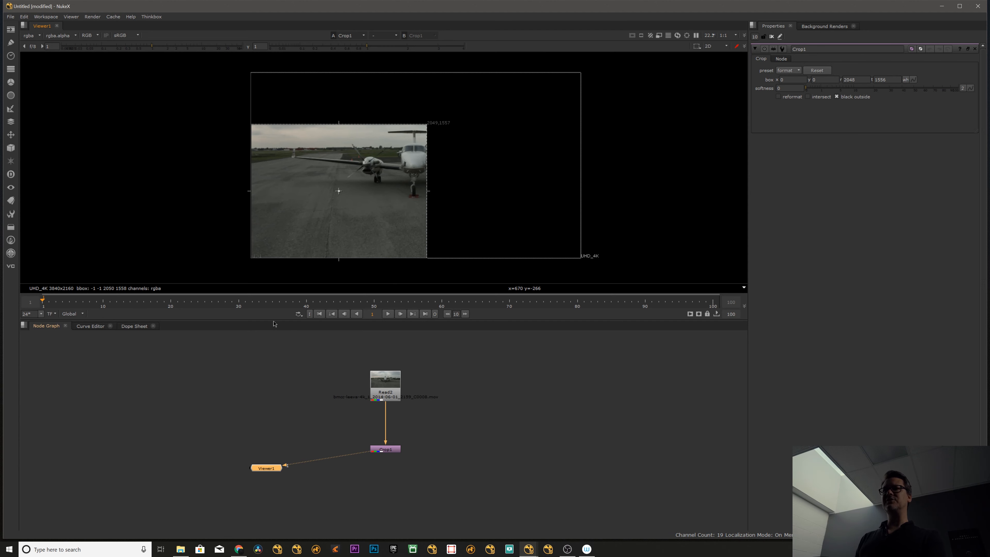
pyautogui.moveTo(271, 319); pyautogui.dragTo(271, 369)
pyautogui.click(449, 452)
pyautogui.moveTo(399, 499); pyautogui.dragTo(399, 496)
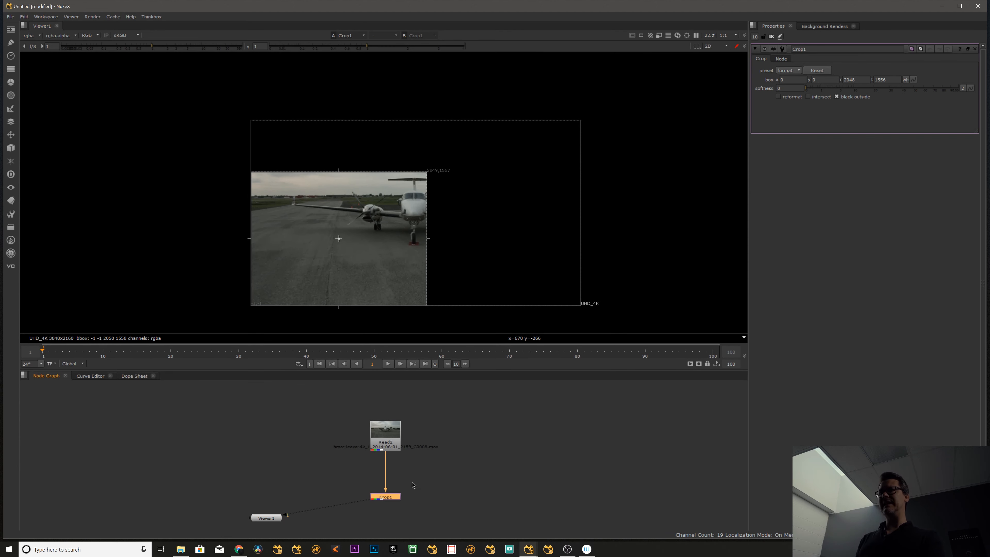
# Set the project's full size format to UHD_4K 3840x2160 and close the project settings.
pyautogui.click(604, 395)
pyautogui.press('s')
pyautogui.click(838, 282)
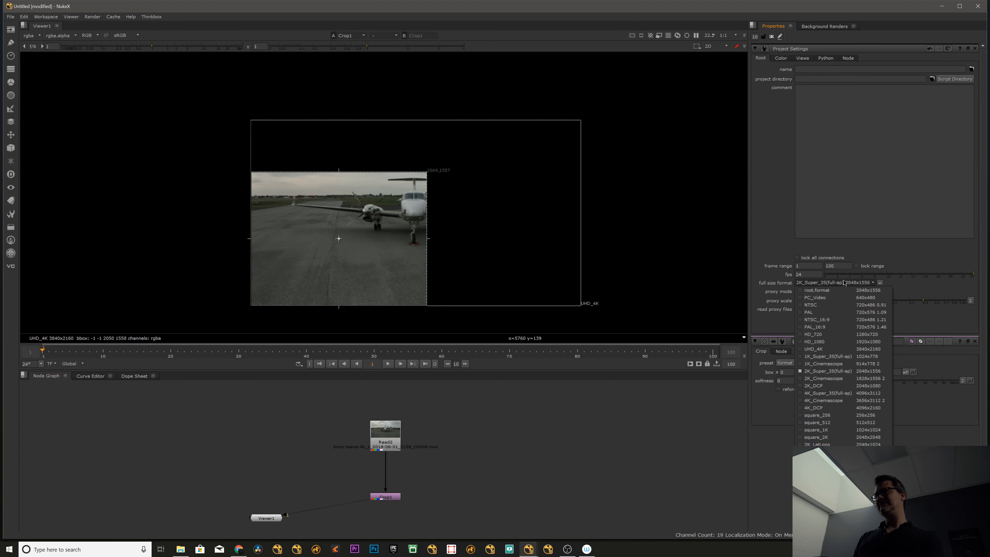
pyautogui.click(829, 352)
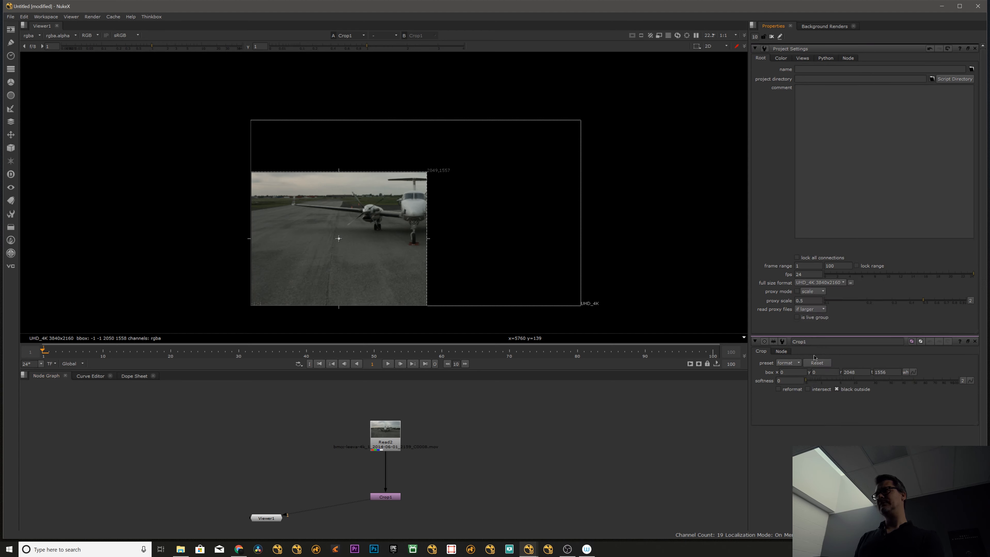
pyautogui.click(267, 518)
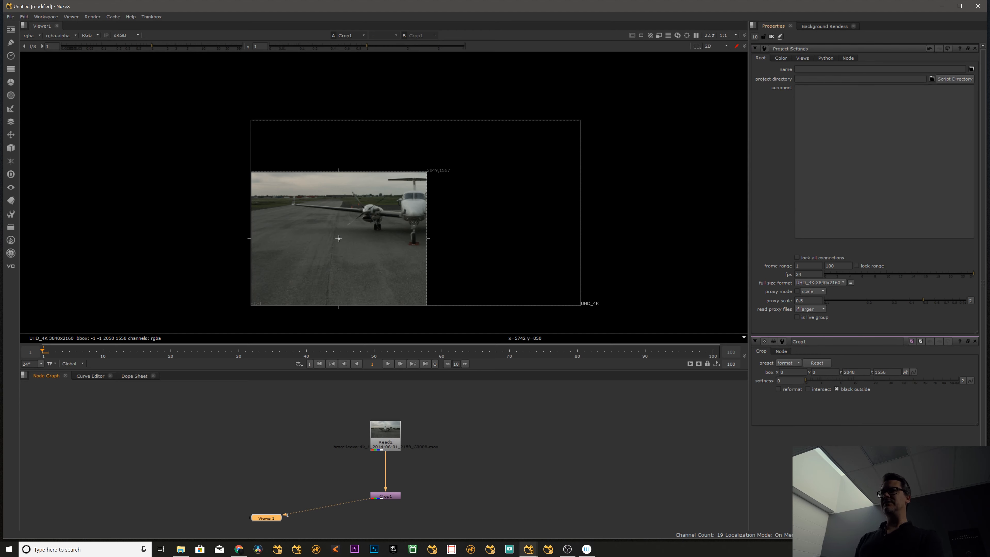
pyautogui.click(974, 49)
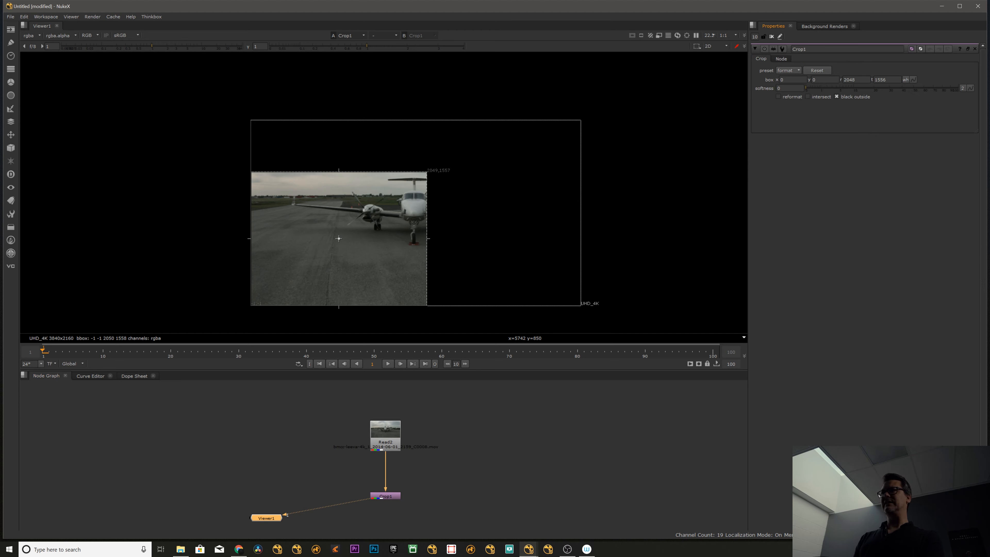
# Pull the Read node aside, add a second Crop node directly after it and view its output.
pyautogui.click(853, 79)
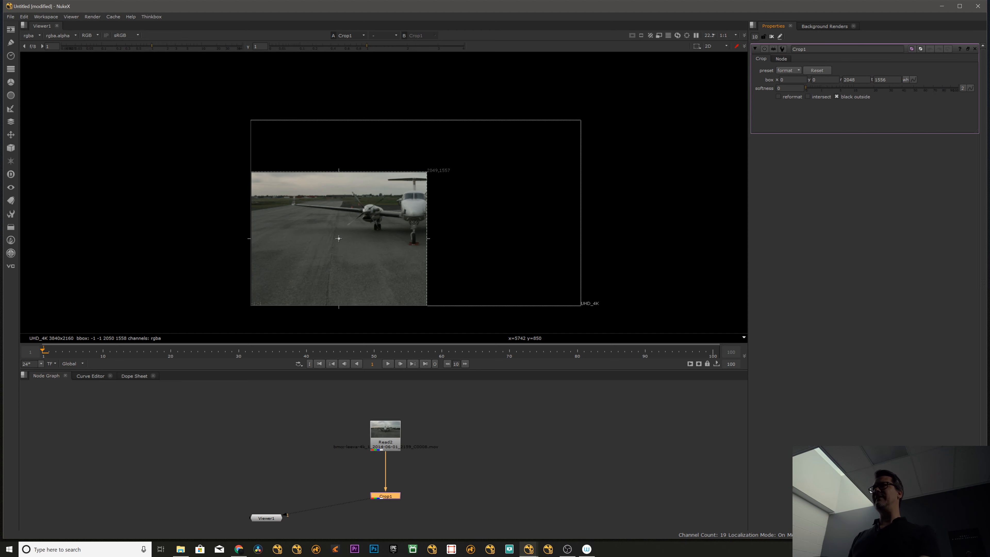
pyautogui.doubleClick(856, 80)
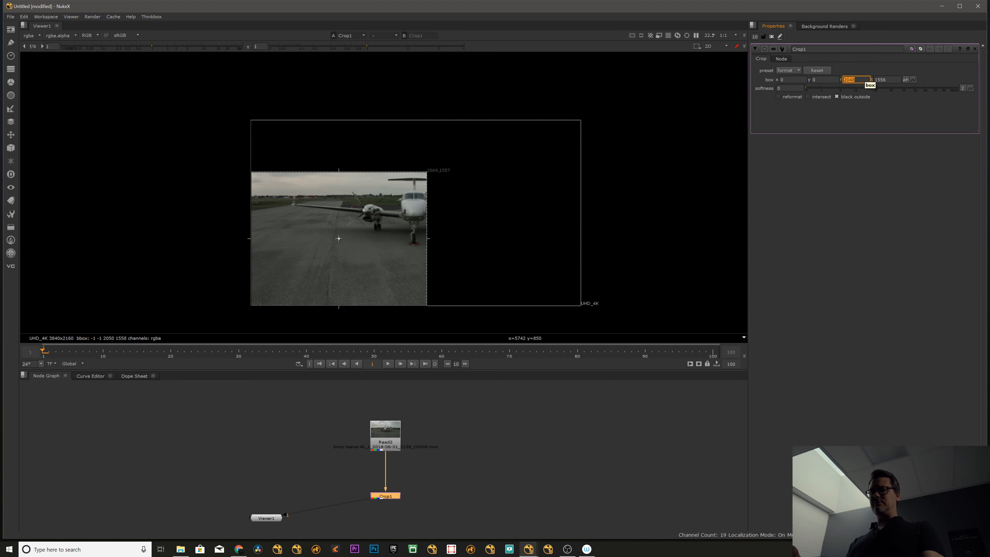
pyautogui.moveTo(385, 440); pyautogui.dragTo(296, 424)
pyautogui.press('Tab')
pyautogui.write('crop')
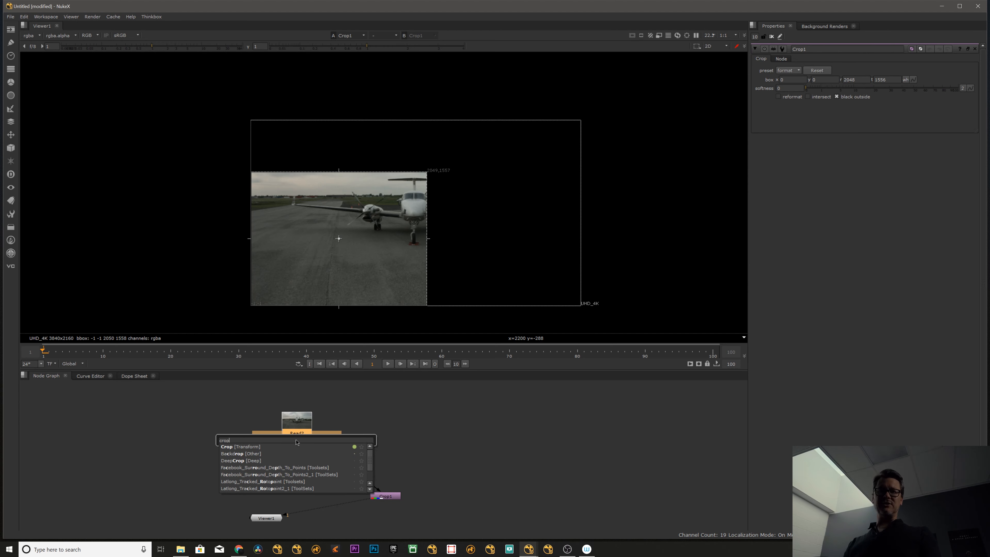
pyautogui.press('Return')
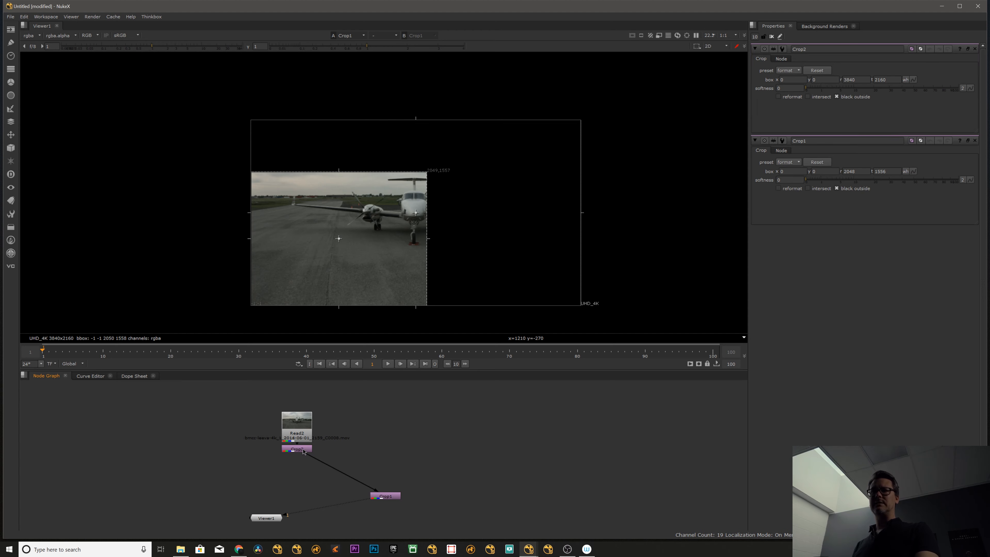
pyautogui.press('1')
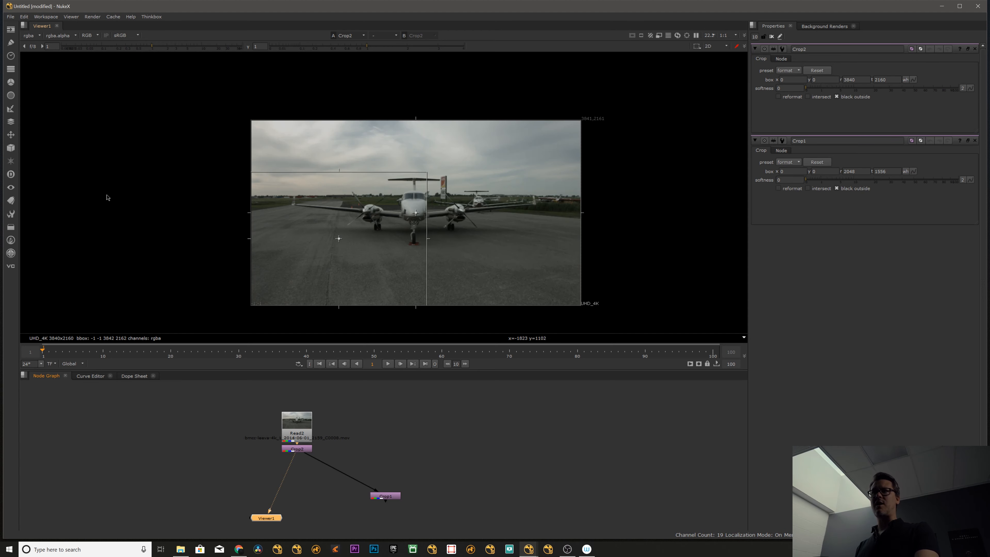
# Delete the second Crop node and line the Read node up above the original Crop node again.
pyautogui.click(298, 449)
pyautogui.press('Delete')
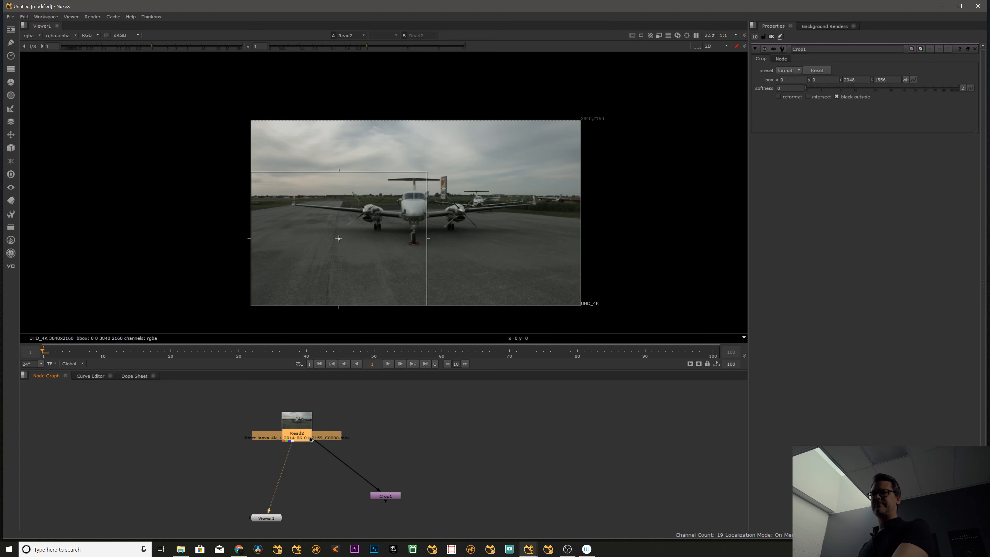
pyautogui.moveTo(297, 423); pyautogui.dragTo(385, 412)
pyautogui.moveTo(397, 497); pyautogui.dragTo(396, 473)
# With the project settings open for reference, set the original Crop node's box to r 3840 and t 2160, and view its output.
pyautogui.click(526, 456)
pyautogui.press('s')
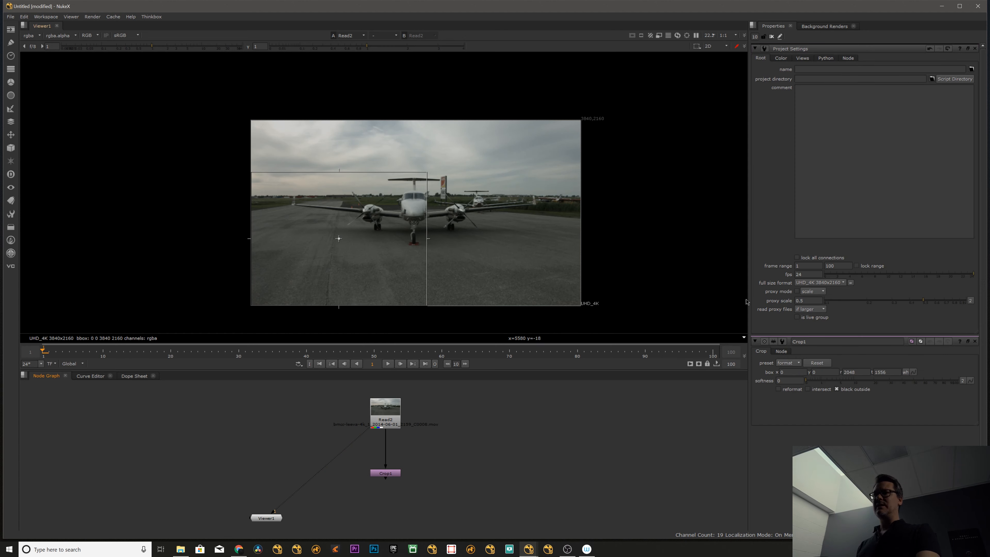
pyautogui.doubleClick(394, 473)
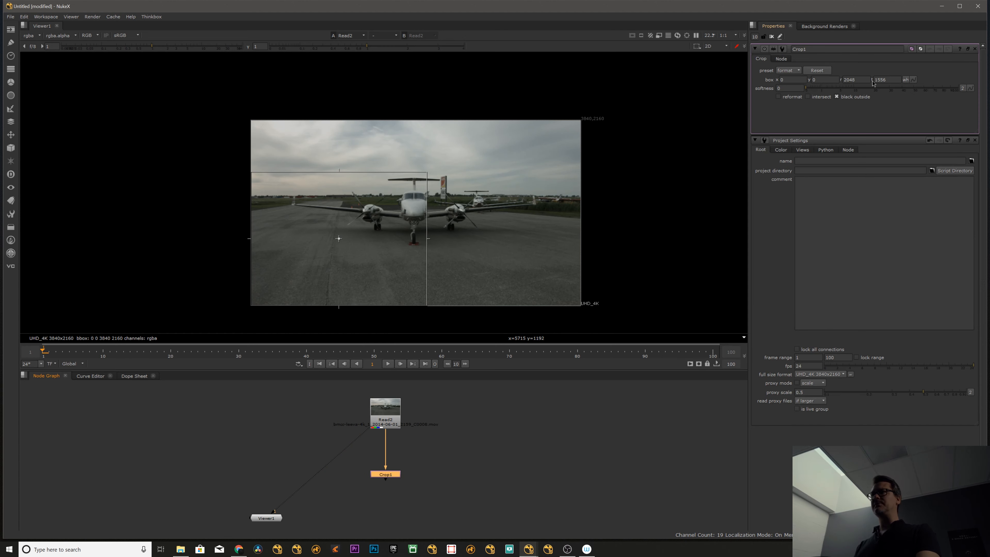
pyautogui.click(866, 79)
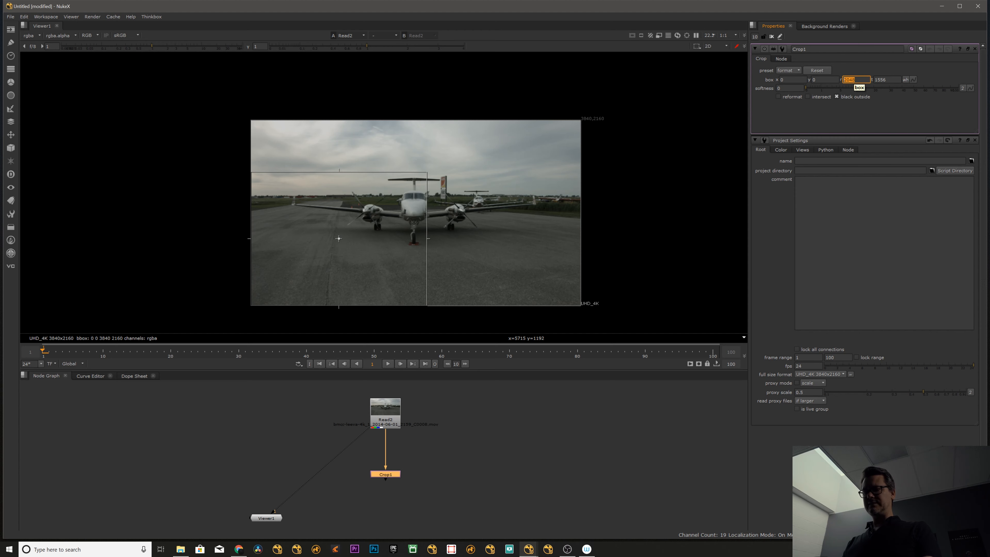
pyautogui.press('Return')
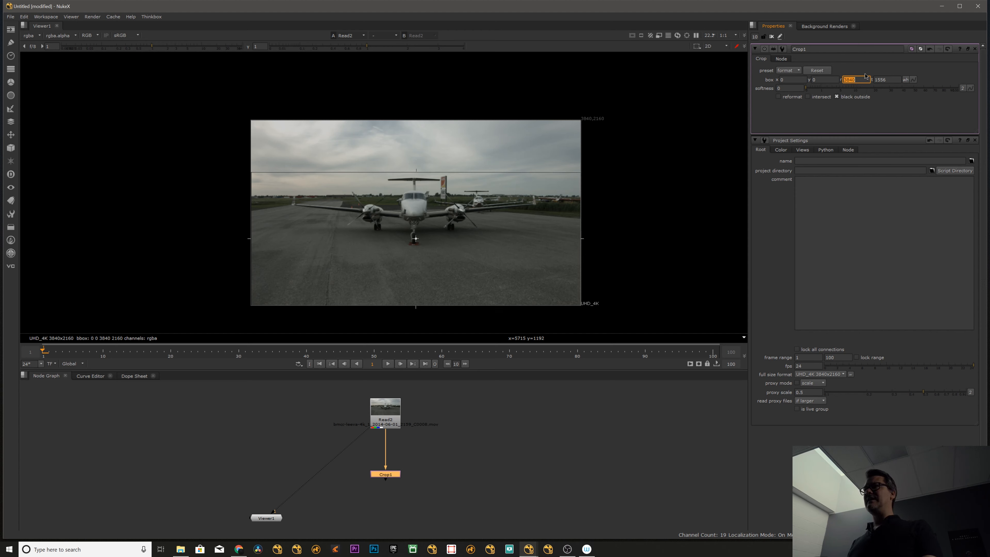
pyautogui.press('Tab')
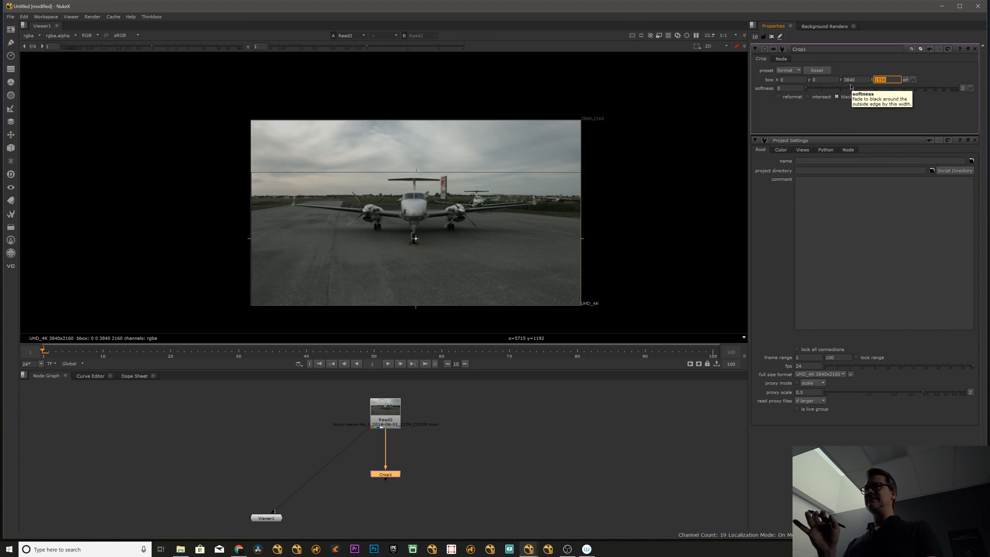
pyautogui.press('Return')
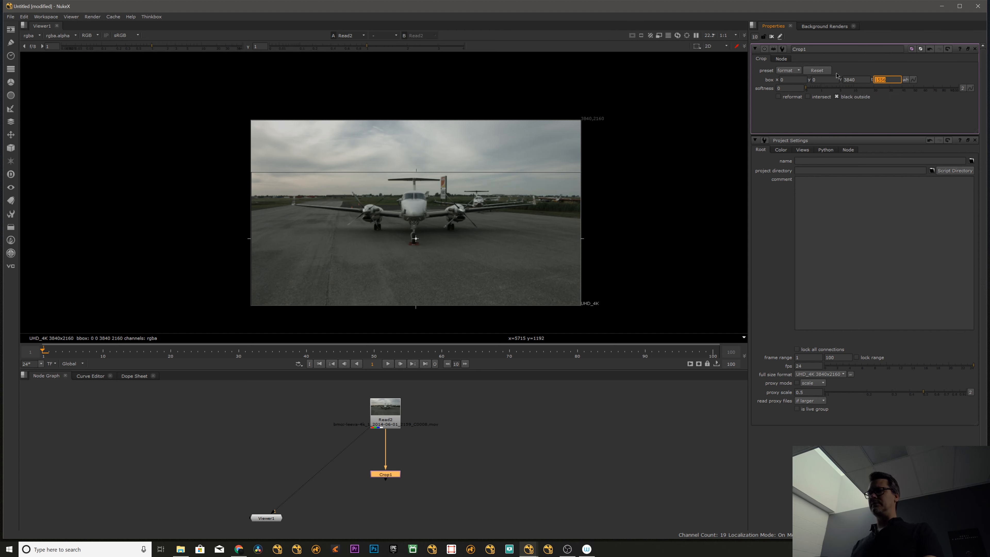
pyautogui.press('Return')
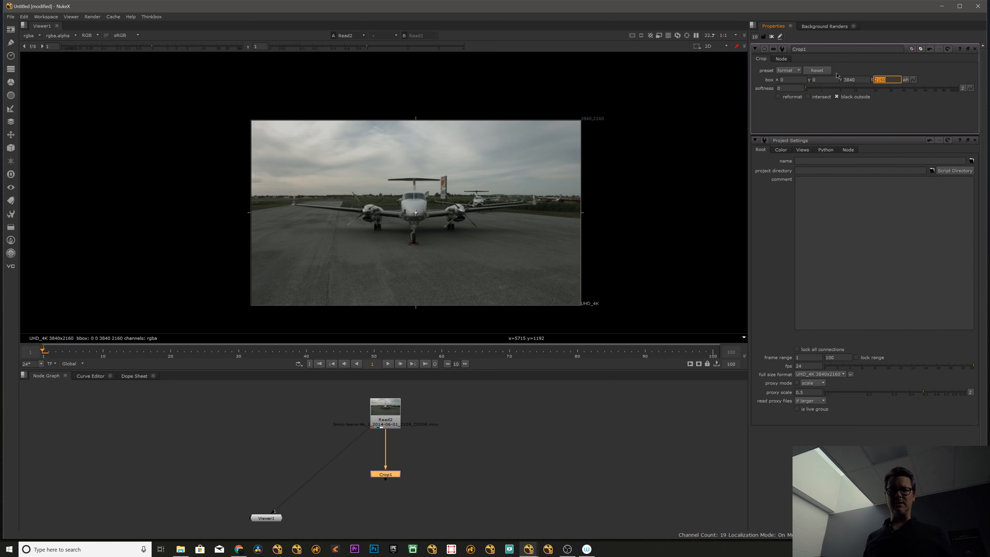
pyautogui.moveTo(372, 429); pyautogui.dragTo(389, 461)
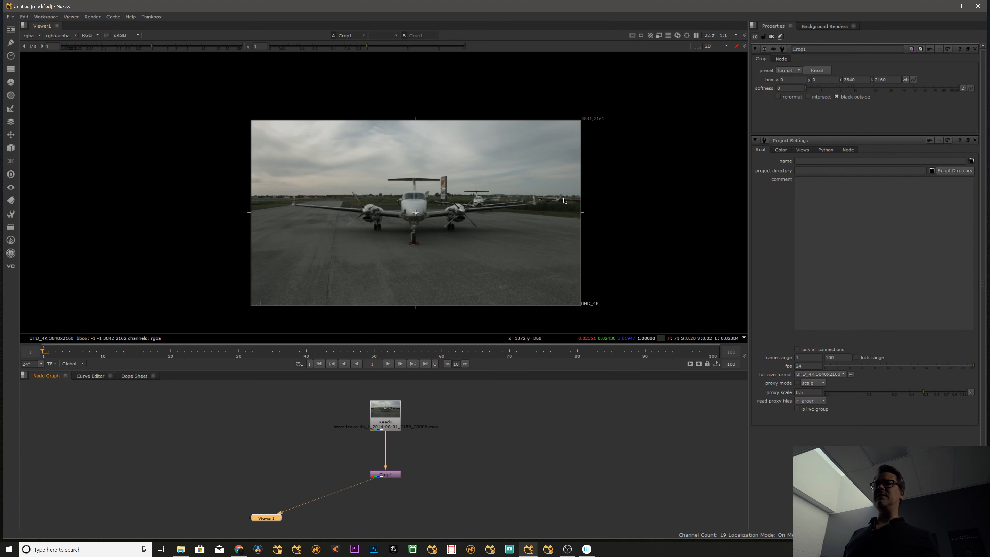
# Try pulling the crop box's upper-left corner inward to about x 87 and t 1656, and undo it.
pyautogui.moveTo(258, 120); pyautogui.dragTo(258, 163)
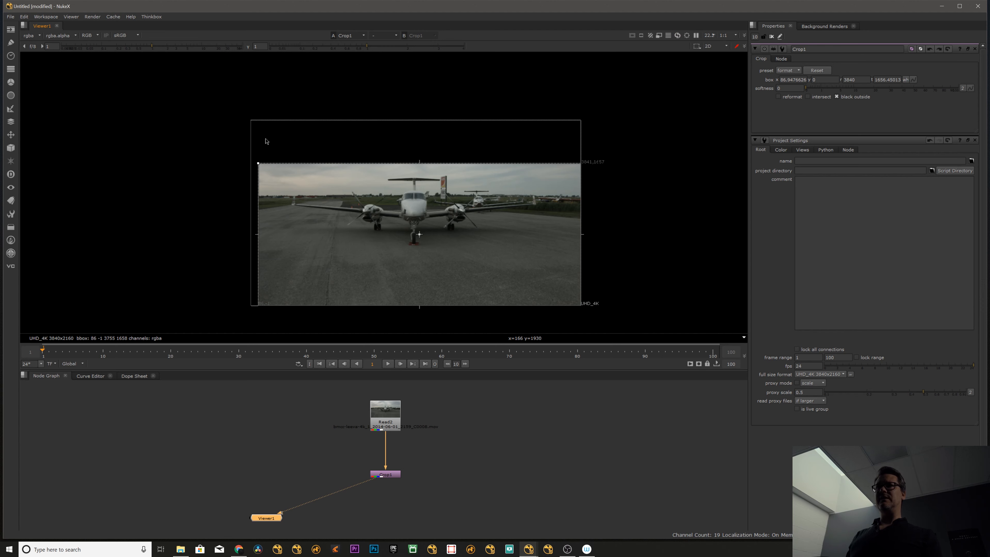
pyautogui.hotkey('ctrl', 'z')
pyautogui.hotkey('ctrl', 'z')
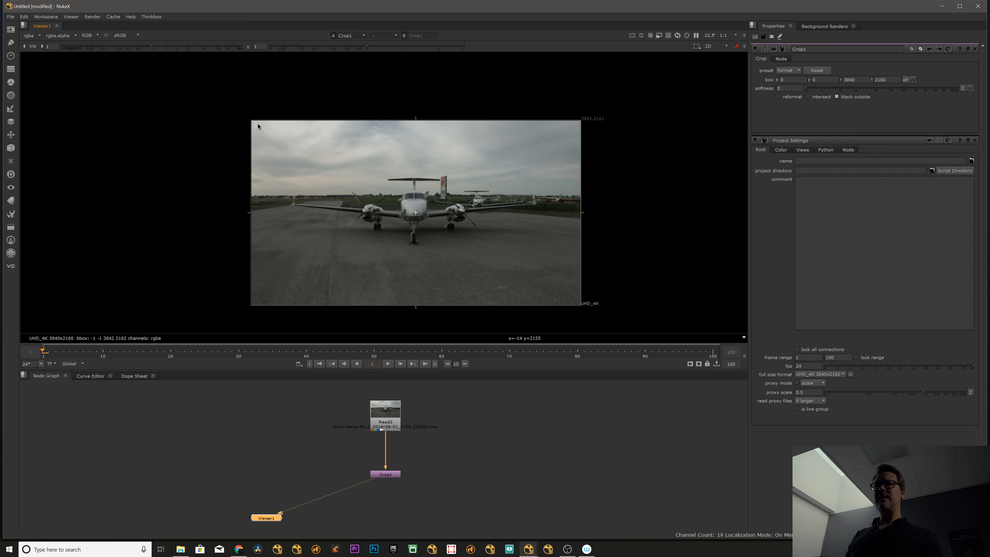
# Try shrinking the crop box from its corner to about x 380, y 66, r 3394, t 2126, and undo it.
pyautogui.moveTo(256, 124); pyautogui.dragTo(283, 122)
pyautogui.moveTo(262, 155); pyautogui.dragTo(259, 153)
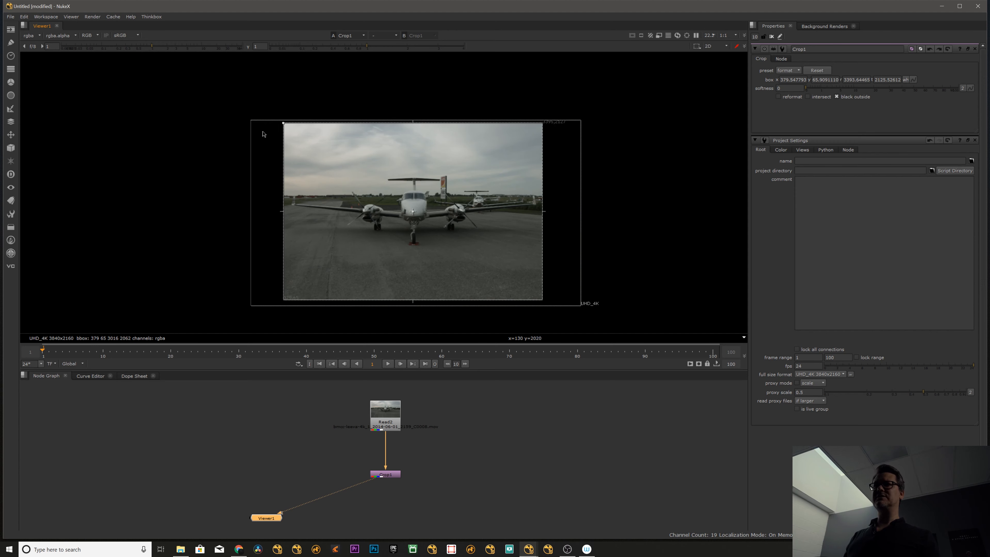
pyautogui.hotkey('ctrl', 'z')
pyautogui.hotkey('ctrl', 'z')
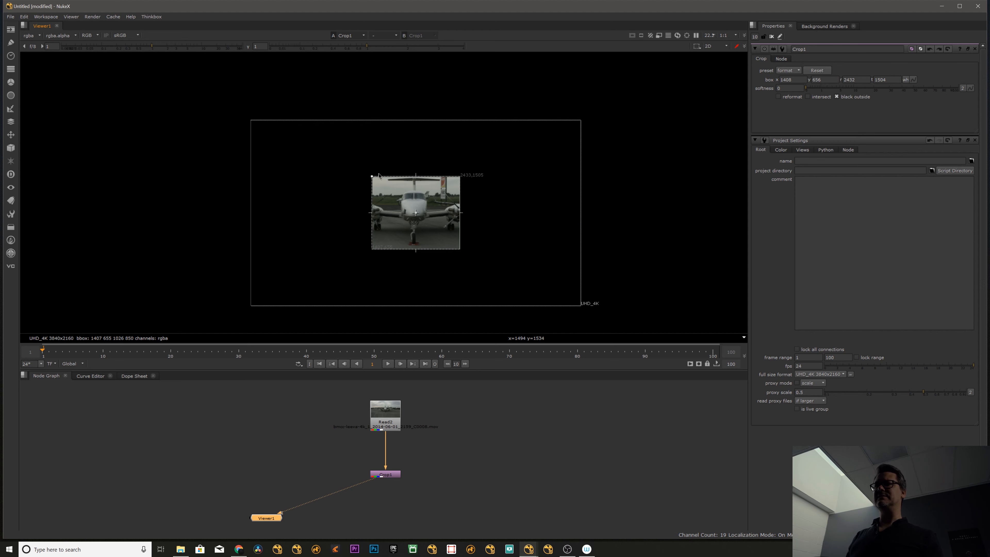
# Resize the crop box by its upper corners and lower edge to about x 716, y 556, r 3214, t 1764.
pyautogui.moveTo(371, 177); pyautogui.dragTo(312, 162)
pyautogui.moveTo(464, 166); pyautogui.dragTo(529, 157)
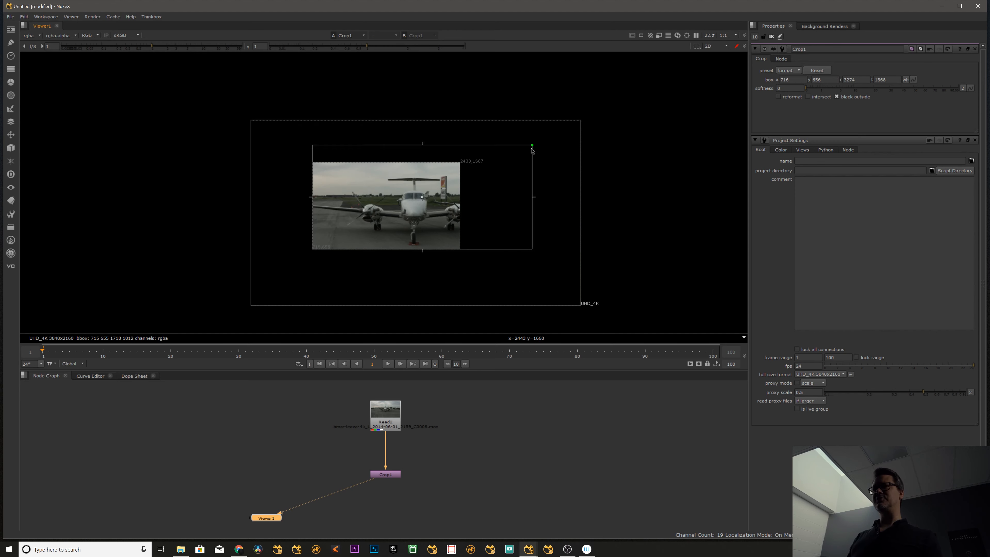
pyautogui.moveTo(419, 249); pyautogui.dragTo(419, 258)
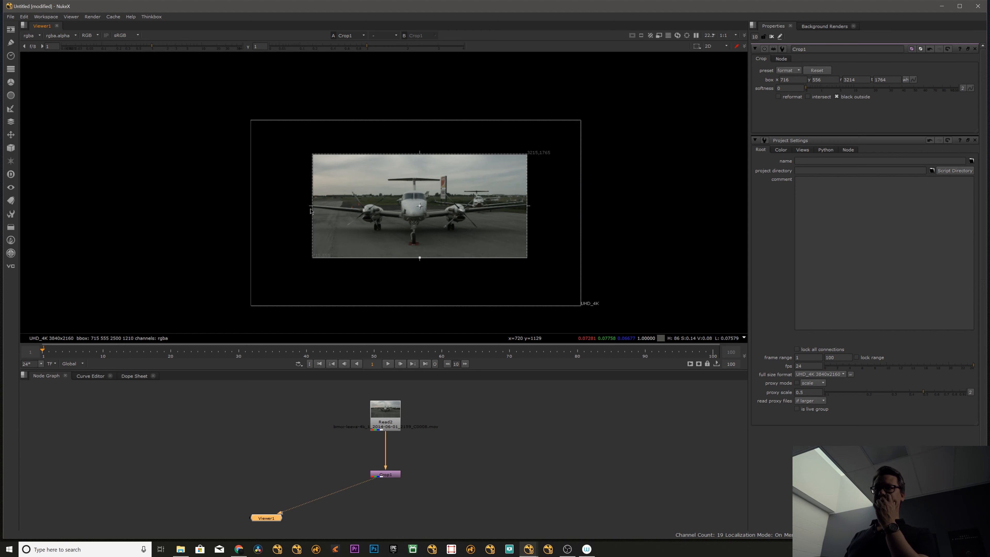
# Pull all four edges of the crop box in around the left engine, to about x 940, y 786, r 1724, t 1386.
pyautogui.moveTo(312, 206)
pyautogui.mouseDown()
pyautogui.moveTo(291, 205)
pyautogui.moveTo(331, 206)
pyautogui.mouseUp()
pyautogui.moveTo(528, 206); pyautogui.dragTo(399, 210)
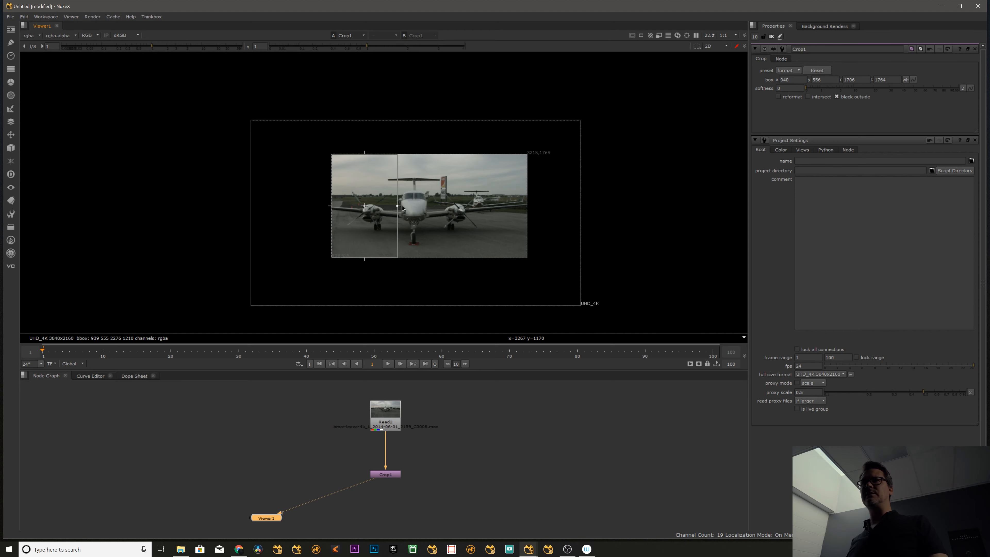
pyautogui.moveTo(366, 151); pyautogui.dragTo(365, 186)
pyautogui.moveTo(365, 258); pyautogui.dragTo(365, 237)
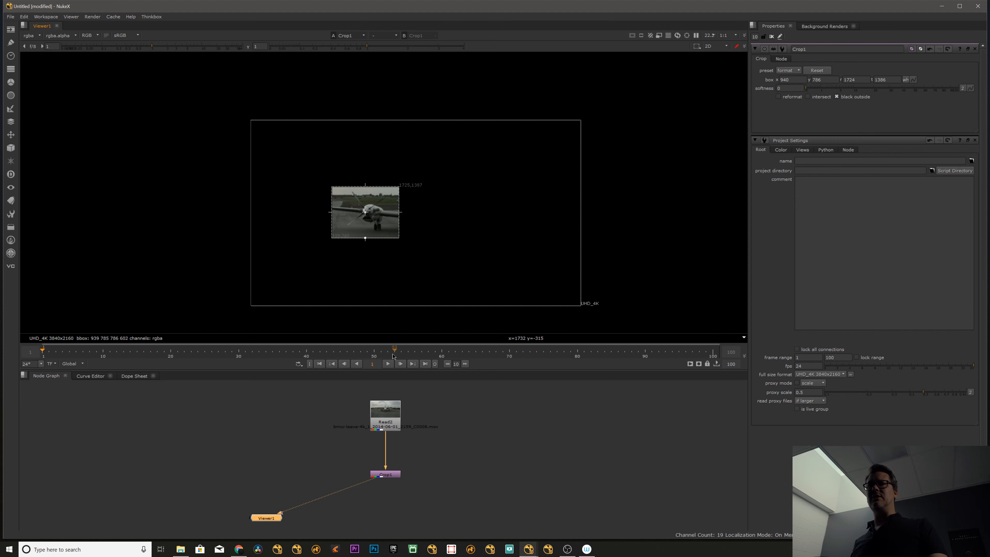
# Play the clip briefly, and set the Read node's frame option to start at 1.
pyautogui.click(388, 364)
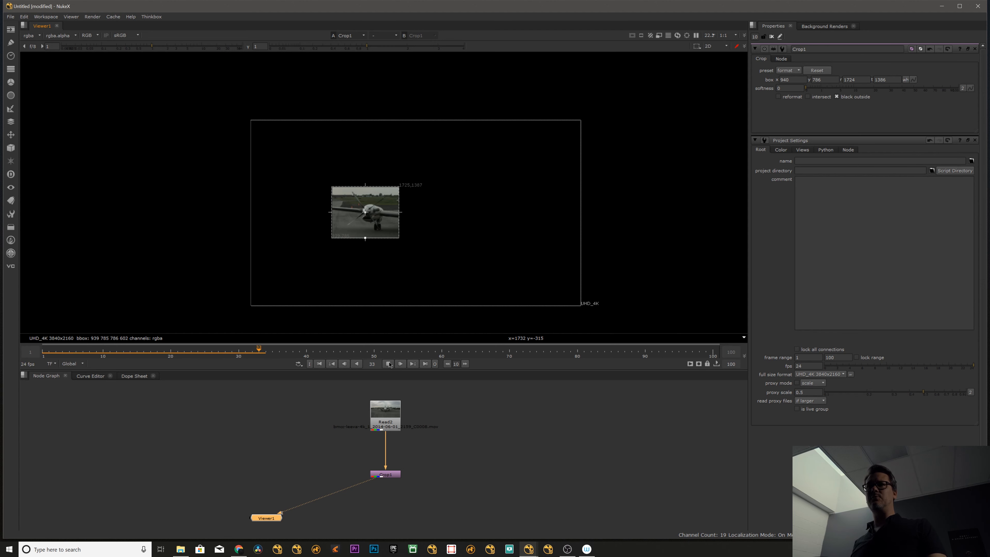
pyautogui.click(436, 438)
pyautogui.moveTo(387, 419); pyautogui.dragTo(391, 417)
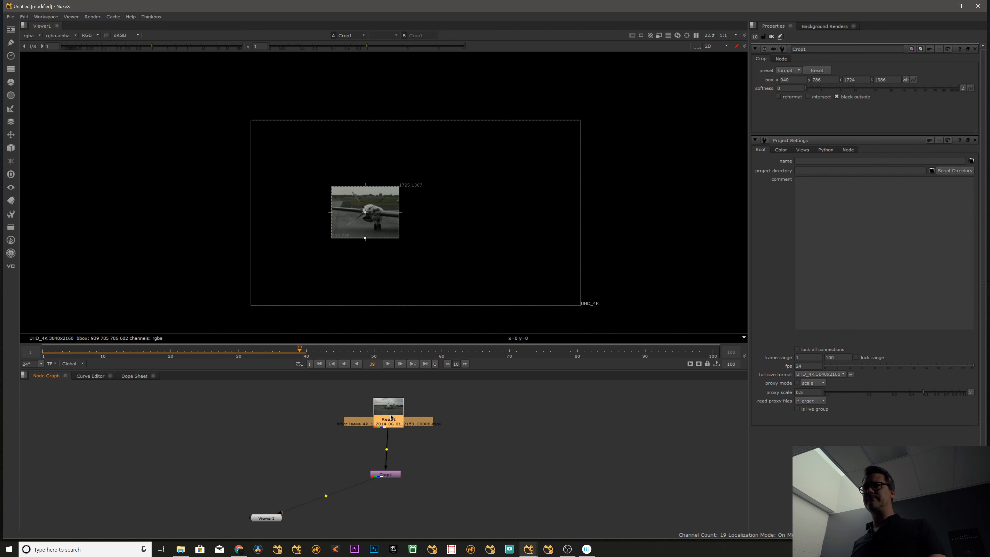
pyautogui.doubleClick(391, 416)
pyautogui.click(815, 122)
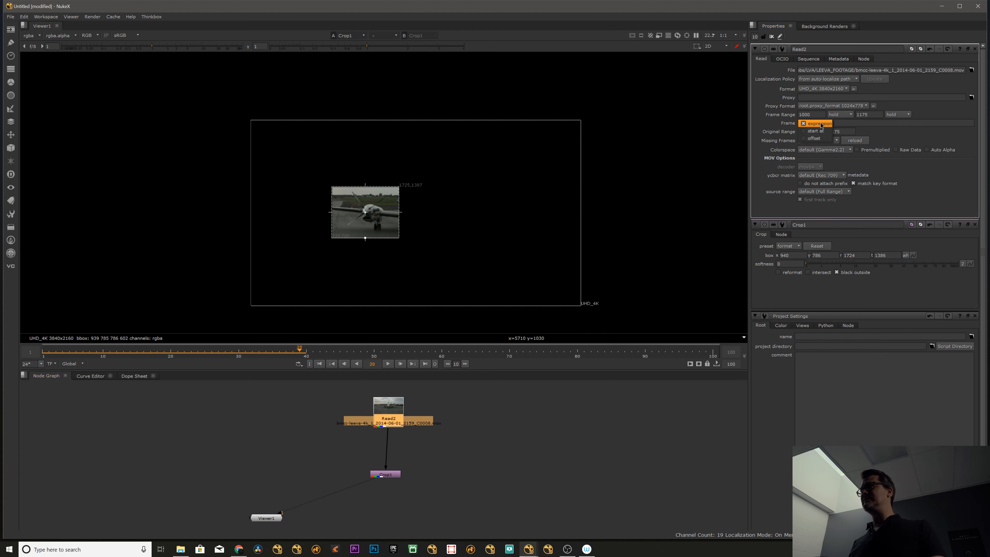
pyautogui.click(810, 132)
# Play back the cropped clip, stop it and scrub to frame 33.
pyautogui.moveTo(479, 448); pyautogui.dragTo(237, 532)
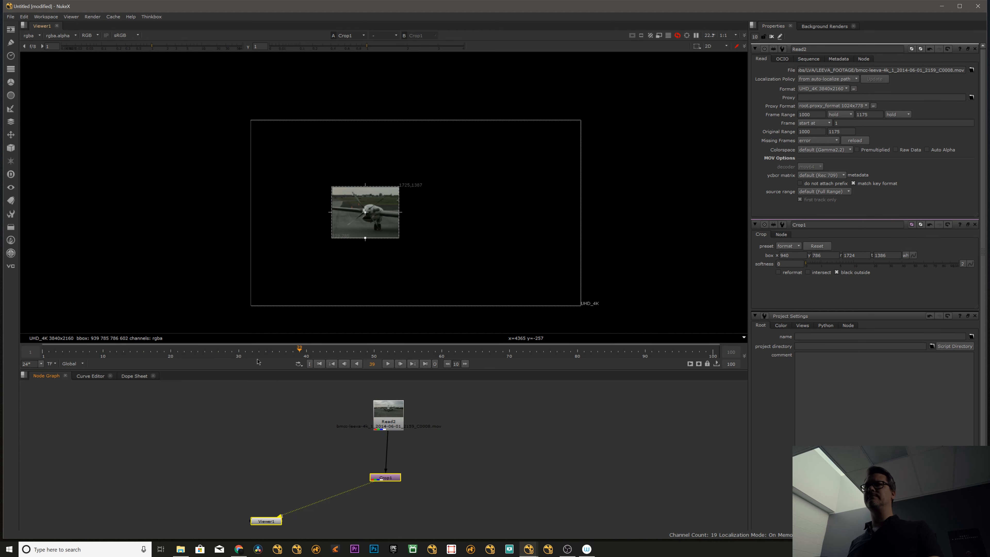
pyautogui.click(219, 448)
pyautogui.click(390, 364)
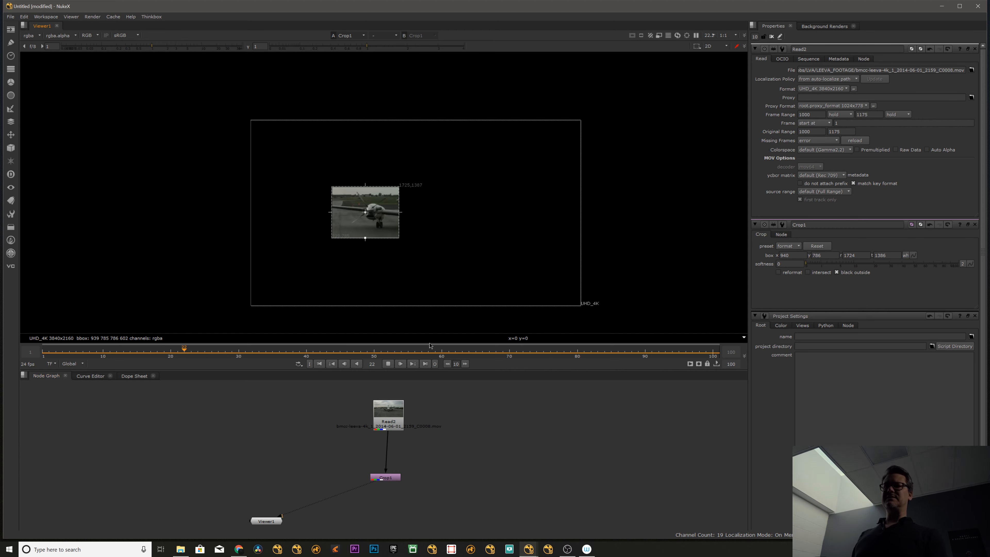
pyautogui.click(389, 364)
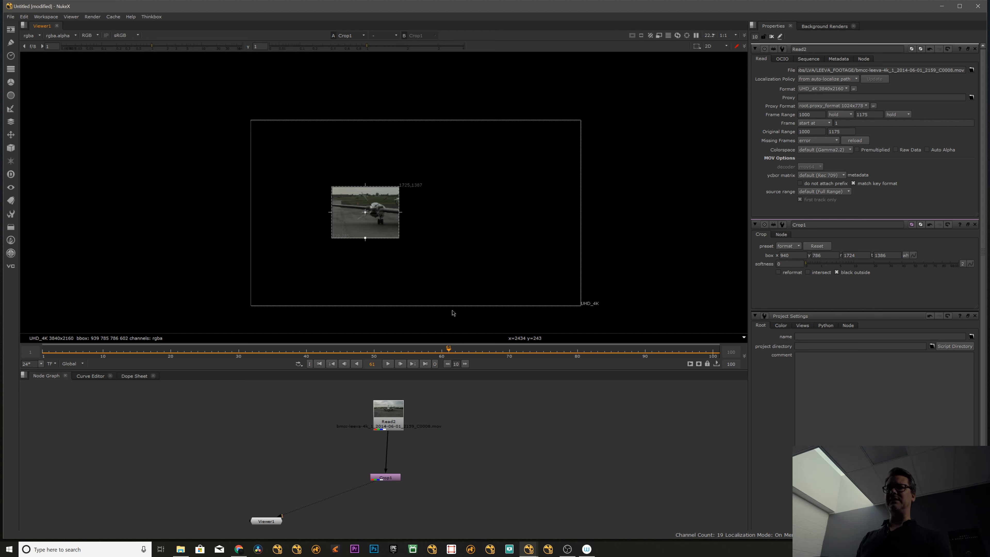
pyautogui.moveTo(428, 354); pyautogui.dragTo(259, 335)
# Set the Crop node's preset to 2.35:1, with reformat enabled and black outside disabled.
pyautogui.doubleClick(389, 477)
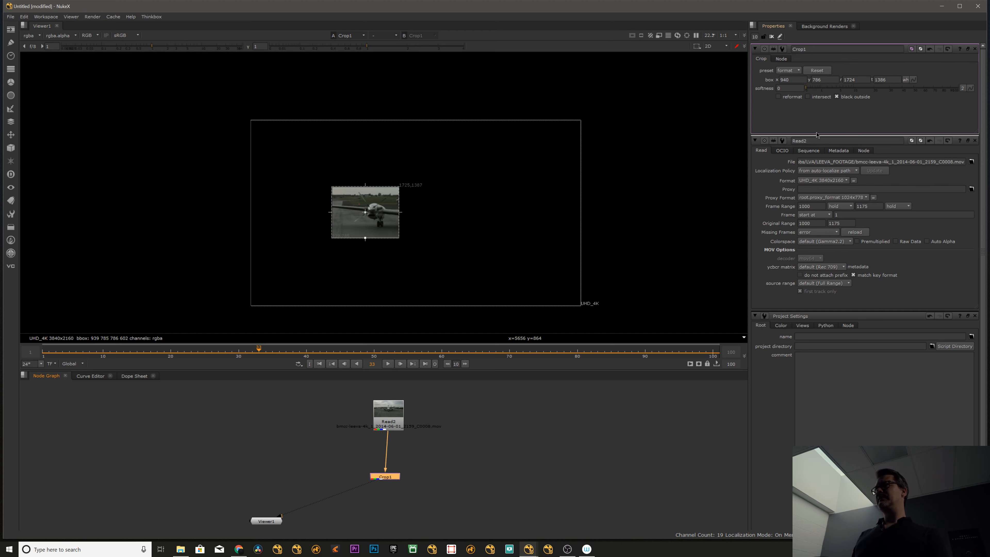
pyautogui.click(788, 70)
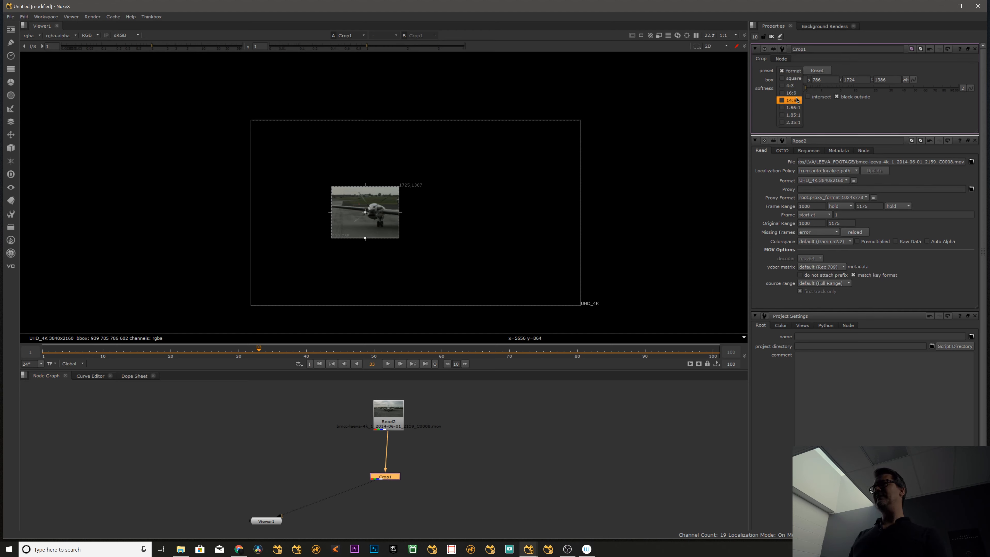
pyautogui.click(792, 122)
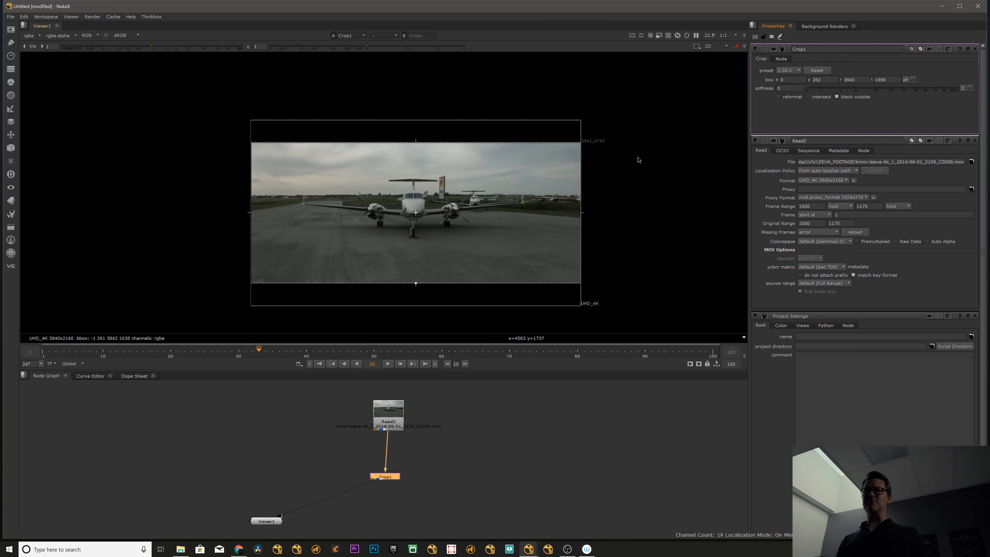
pyautogui.click(787, 99)
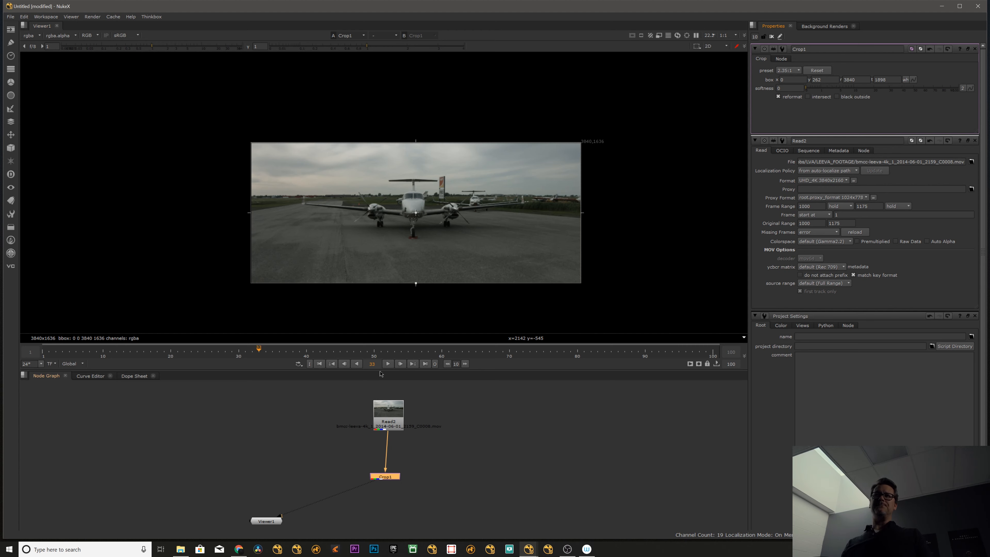
# Connect the Read and Crop nodes to separate viewer inputs and toggle between them to compare the original and cropped frames.
pyautogui.moveTo(388, 411); pyautogui.dragTo(384, 410)
pyautogui.press('1')
pyautogui.click(389, 477)
pyautogui.press('2')
pyautogui.press('1')
pyautogui.press('2')
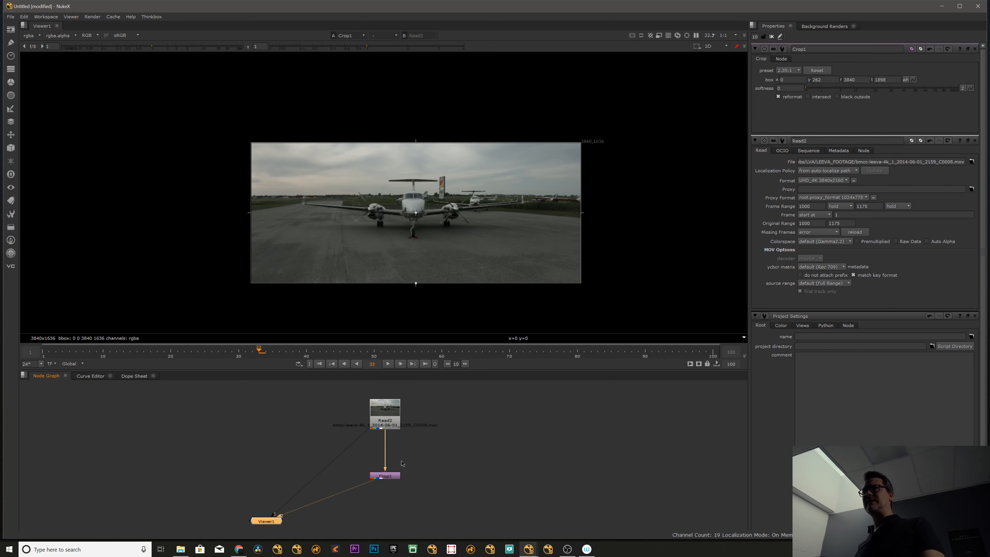
pyautogui.press('1')
pyautogui.press('2')
pyautogui.click(444, 453)
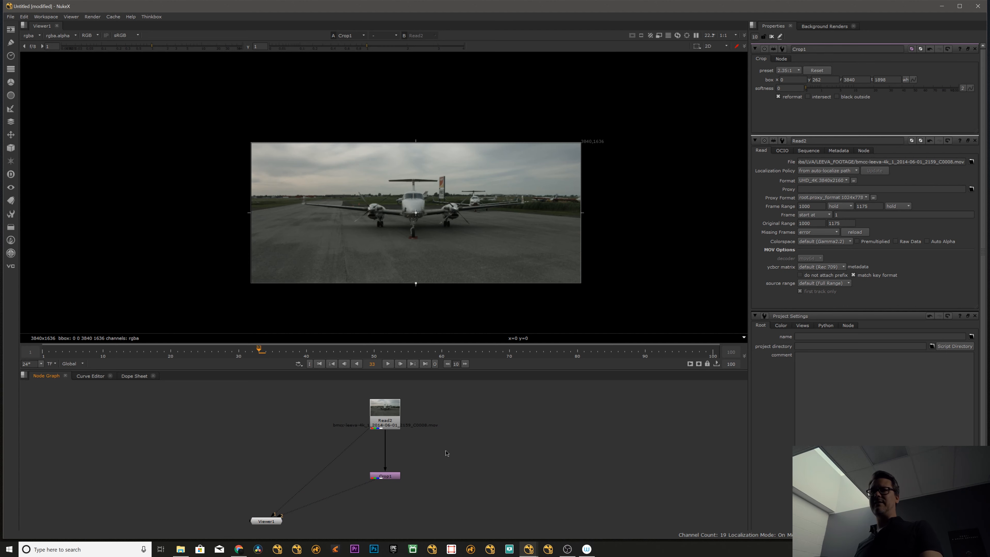
pyautogui.click(391, 426)
pyautogui.press('1')
pyautogui.press('2')
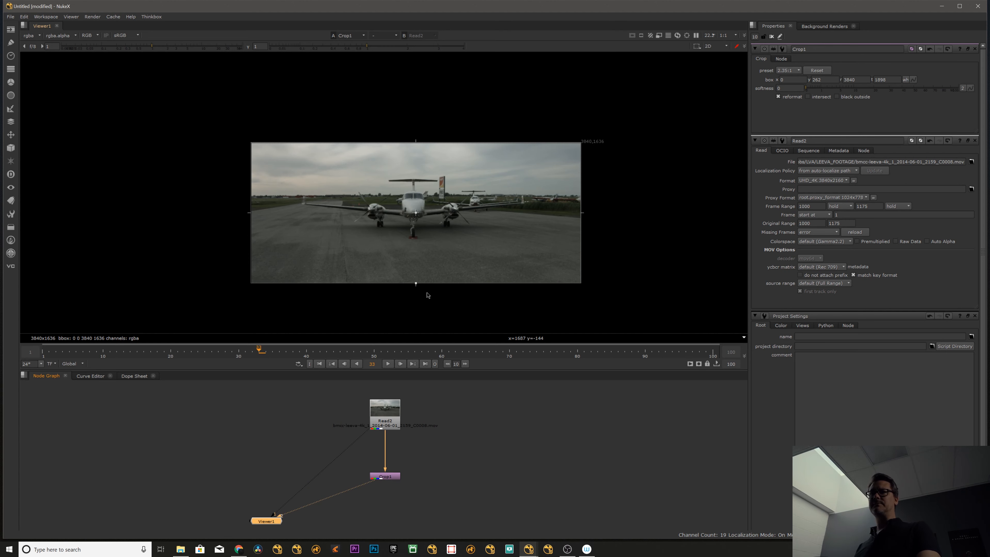
# Add a Merge node beside the Crop node and a Constant node above the Merge.
pyautogui.click(460, 465)
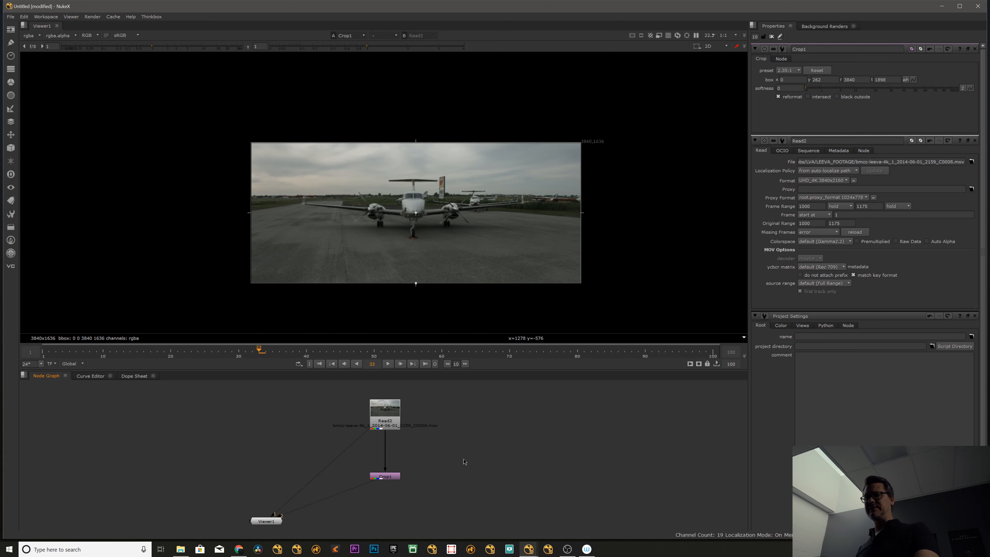
pyautogui.press('m')
pyautogui.click(464, 479)
pyautogui.press('Tab')
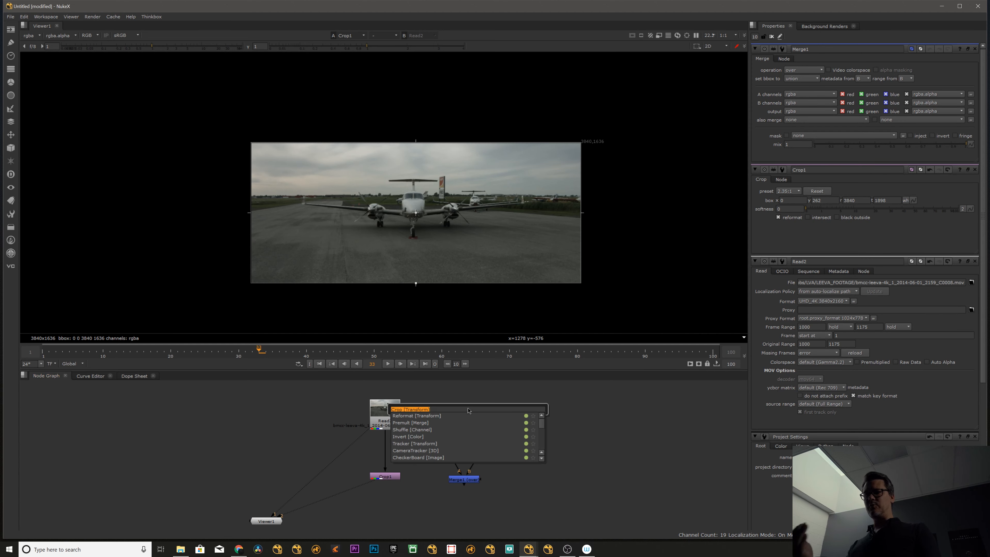
pyautogui.write('cont')
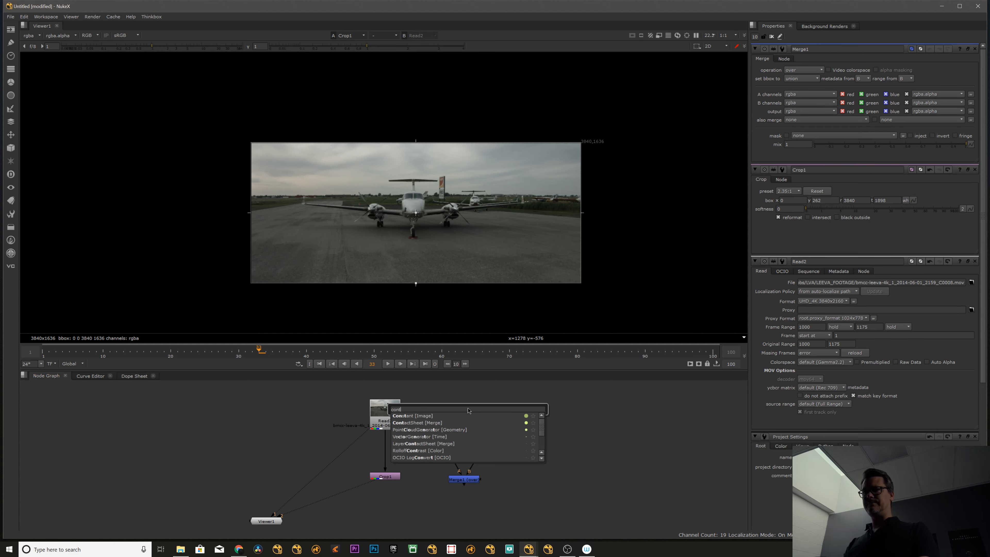
pyautogui.press('Return')
pyautogui.moveTo(475, 422); pyautogui.dragTo(472, 420)
# Set the Constant node's format to HD_1080 1920x1080 and its red, green and blue values to 1.
pyautogui.click(828, 87)
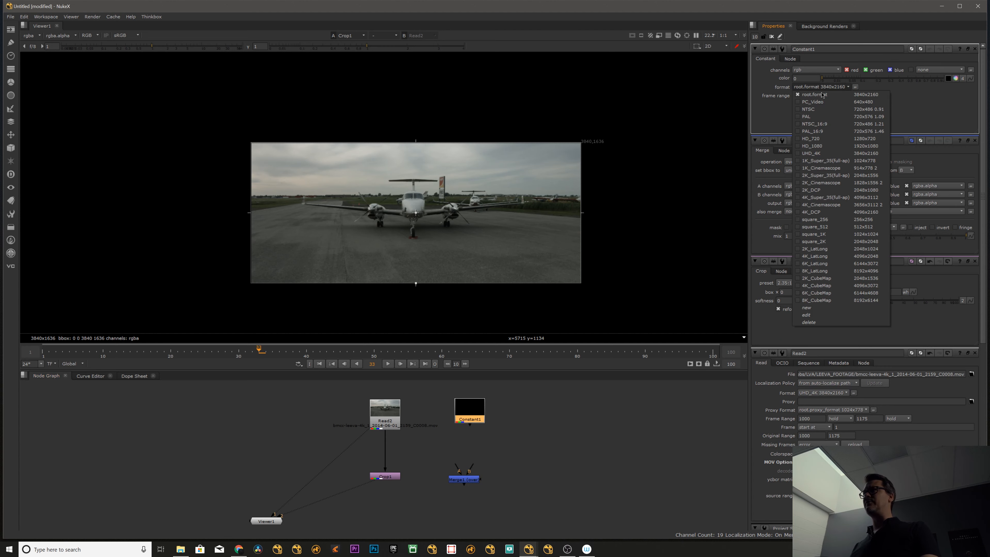
pyautogui.click(837, 139)
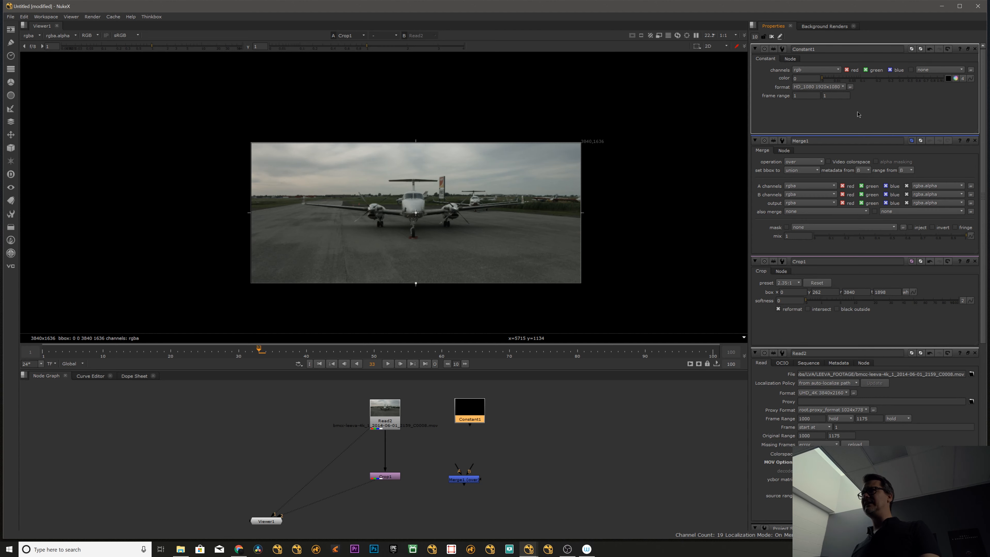
pyautogui.click(955, 78)
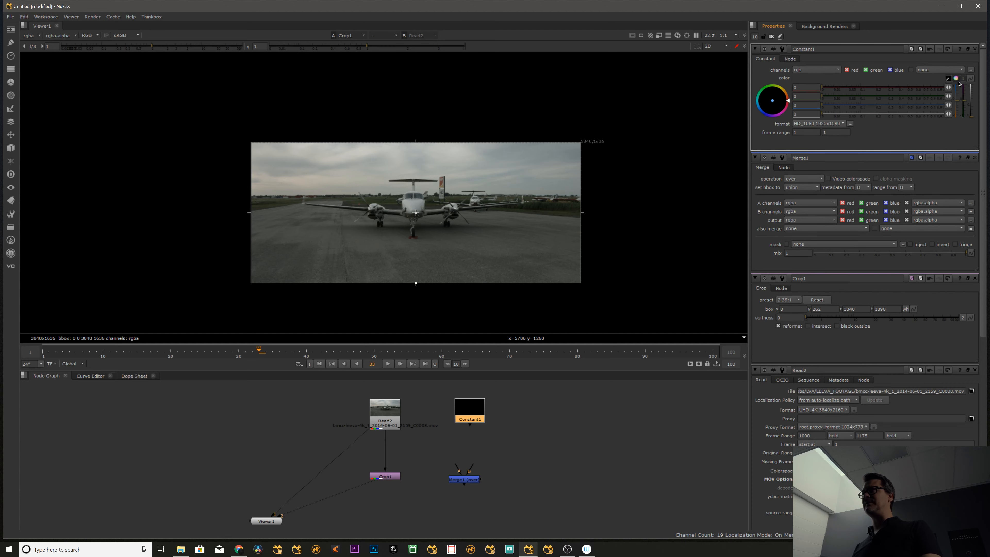
pyautogui.moveTo(868, 92); pyautogui.dragTo(938, 104)
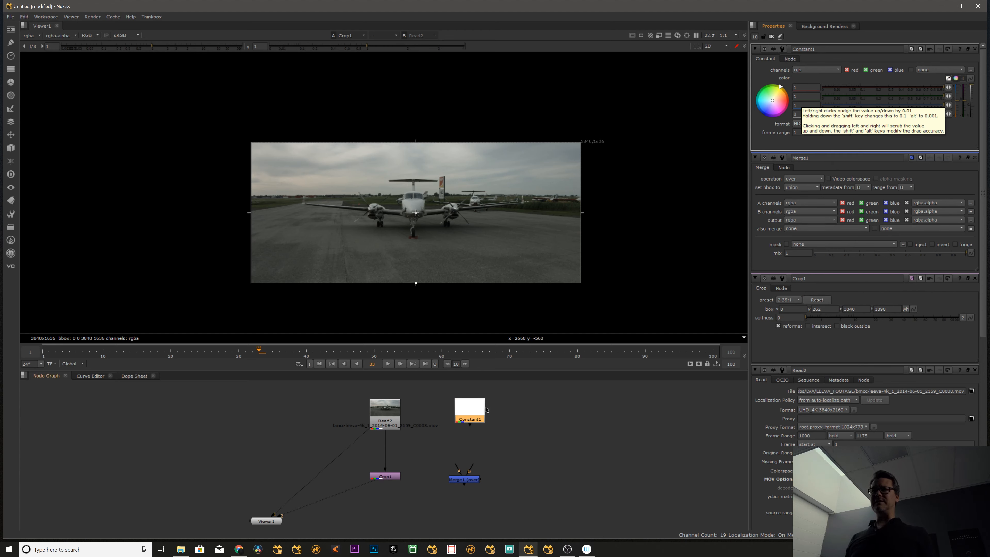
# Connect the Merge node to composite the Crop over the Constant, and view the Merge and Constant outputs.
pyautogui.moveTo(472, 465); pyautogui.dragTo(471, 409)
pyautogui.moveTo(457, 465)
pyautogui.mouseDown()
pyautogui.moveTo(394, 476)
pyautogui.moveTo(470, 476)
pyautogui.mouseUp()
pyautogui.press('1')
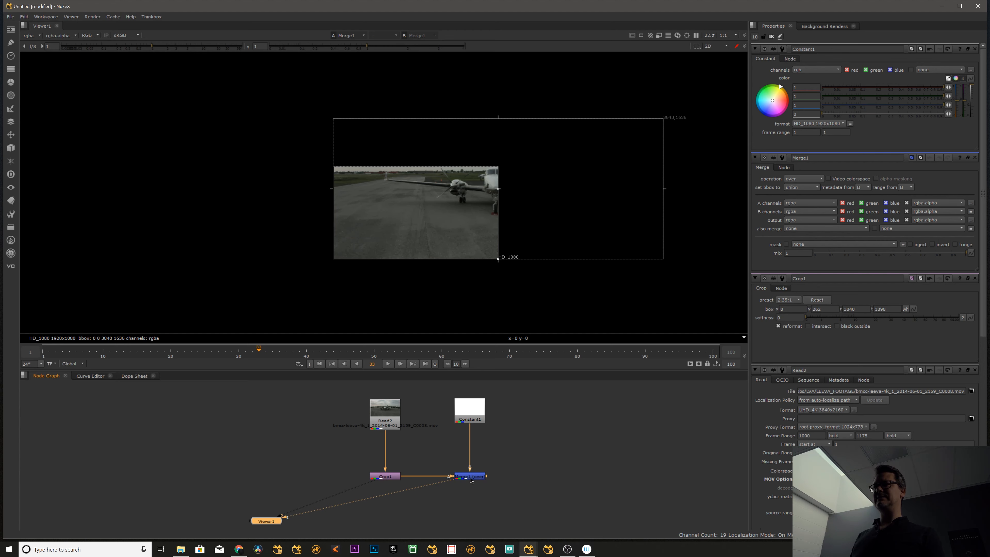
pyautogui.moveTo(468, 416); pyautogui.dragTo(469, 414)
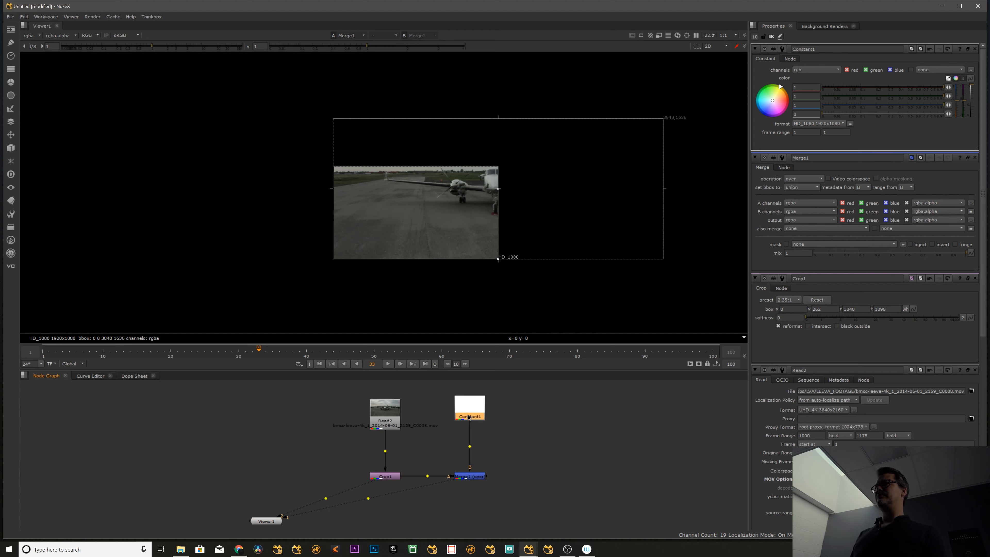
pyautogui.press('1')
# Insert a Reformat node directly after the Crop node and set its output format to HD_1080 1920x1080.
pyautogui.click(395, 476)
pyautogui.press('Tab')
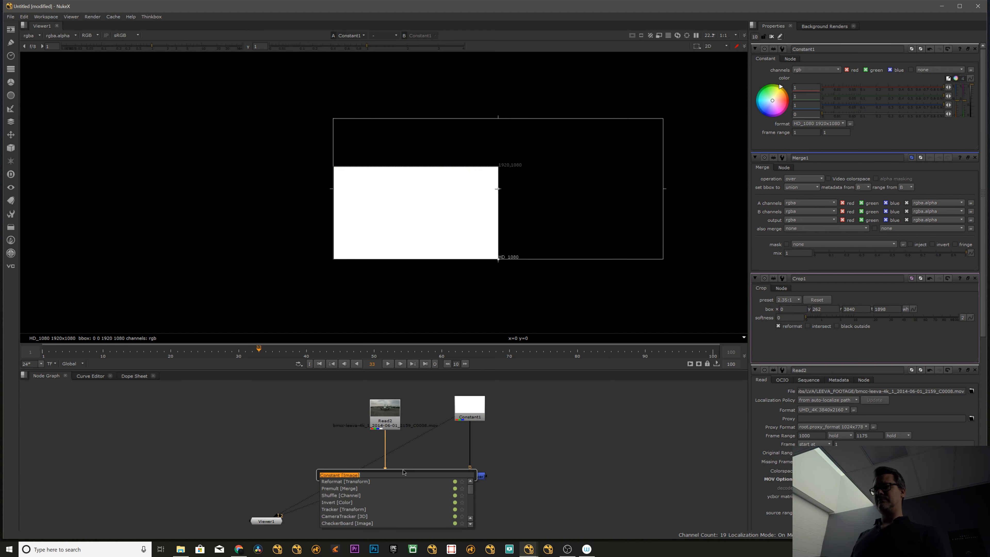
pyautogui.write('ref')
pyautogui.press('Return')
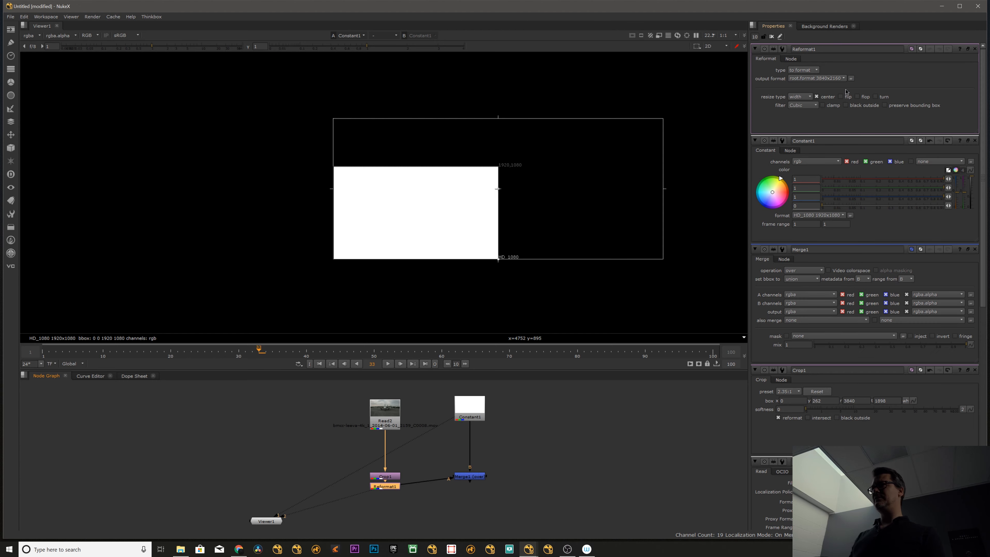
pyautogui.click(816, 78)
pyautogui.click(819, 137)
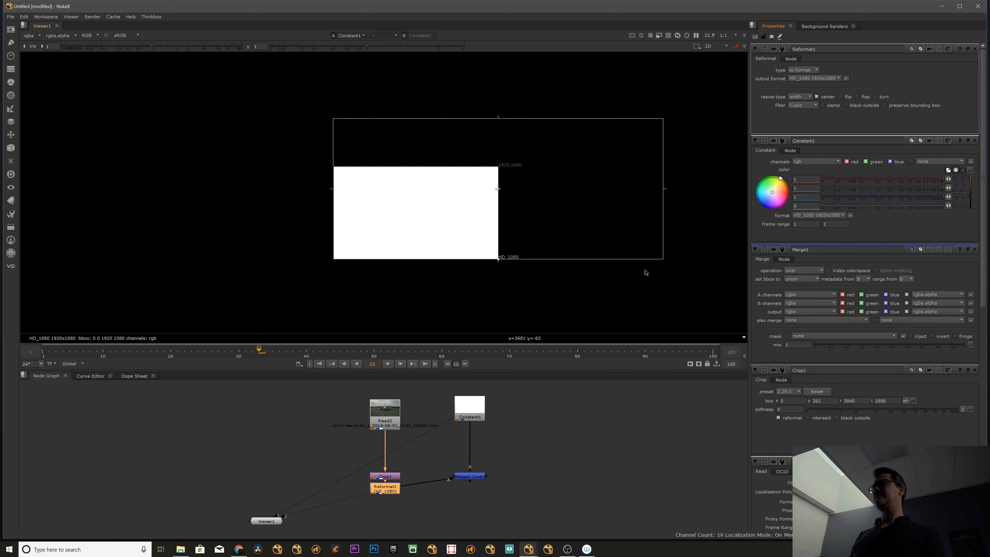
# View the output of the Crop node and of the Reformat node for comparison.
pyautogui.click(384, 476)
pyautogui.press('1')
pyautogui.click(386, 488)
pyautogui.press('1')
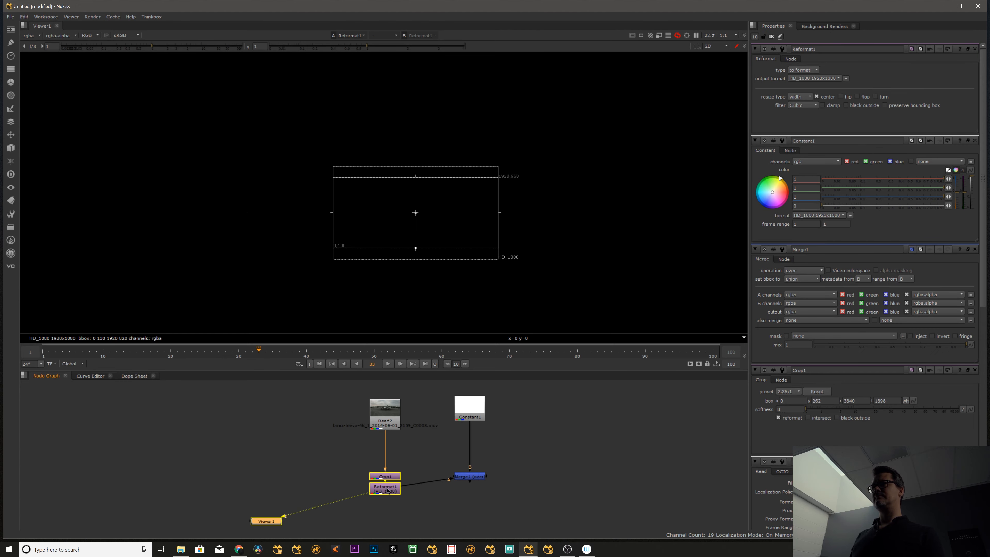
# Line the Merge node up with the Reformat node, and enable the Reformat's black outside option while viewing the Merge output.
pyautogui.moveTo(471, 477); pyautogui.dragTo(476, 490)
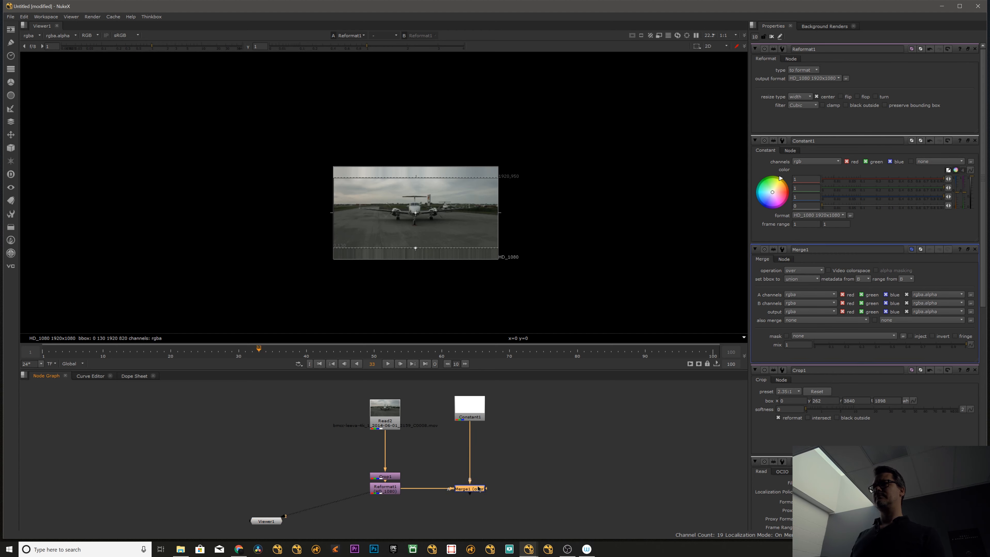
pyautogui.press('1')
pyautogui.click(395, 492)
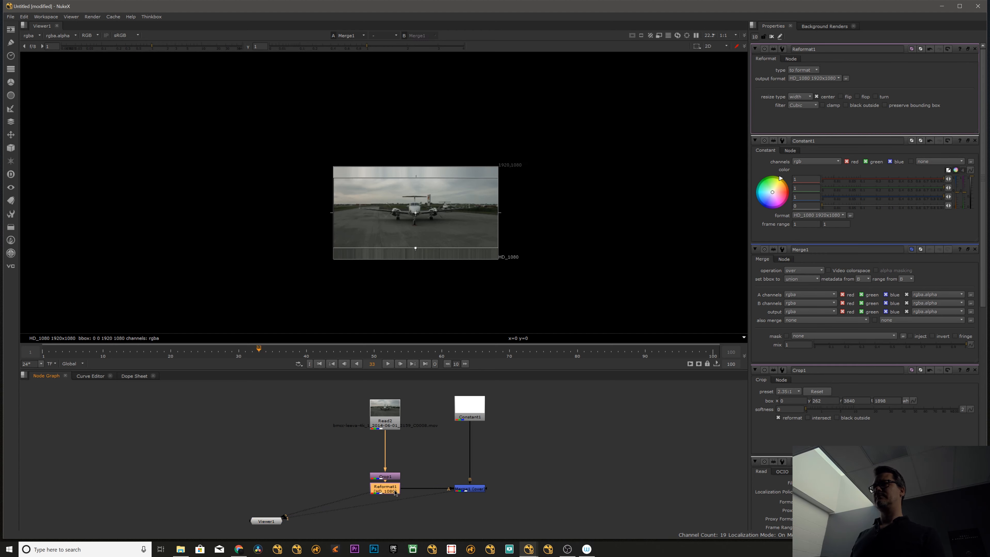
pyautogui.click(845, 105)
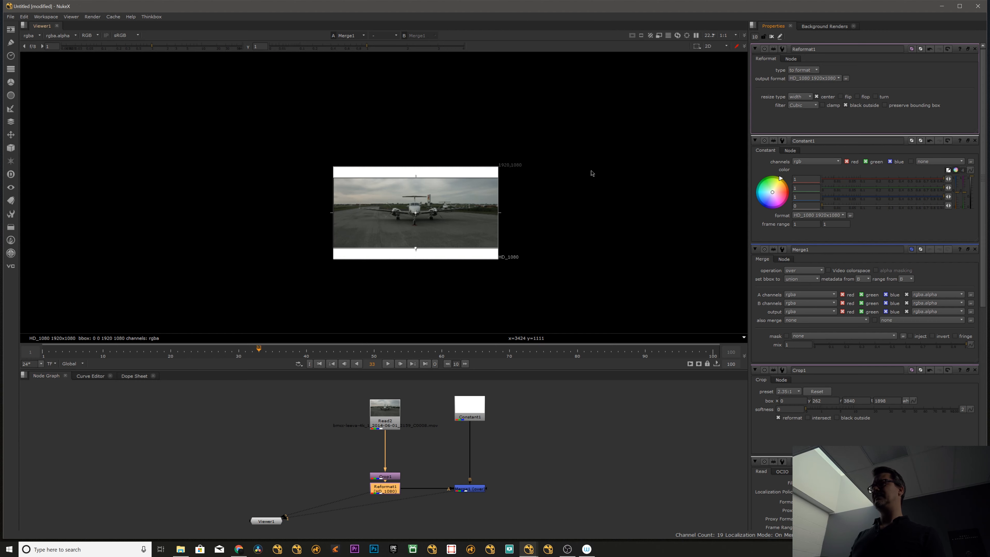
# Close all open node properties to leave only the white-backed composite on view.
pyautogui.scroll(3, 590, 172)
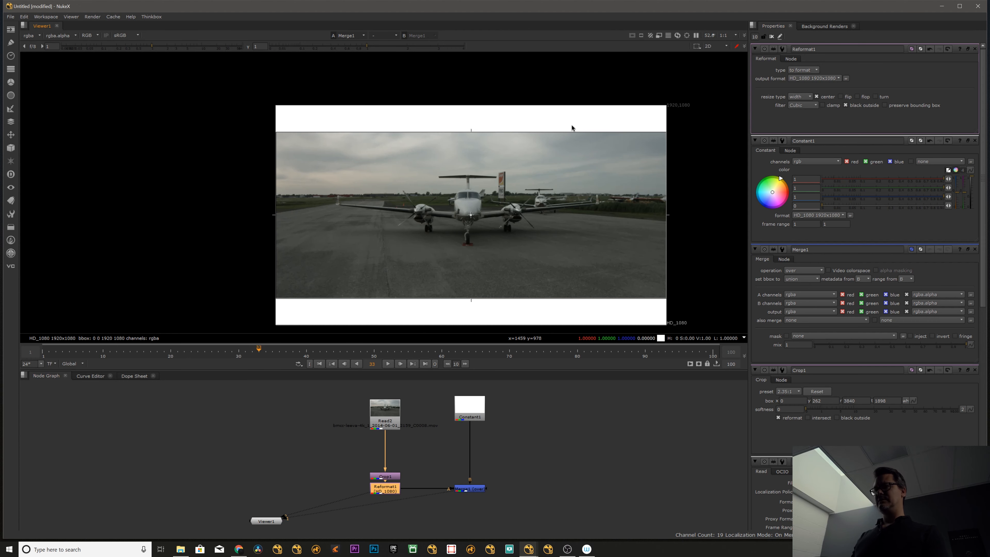
pyautogui.scroll(1, 572, 128)
pyautogui.click(770, 39)
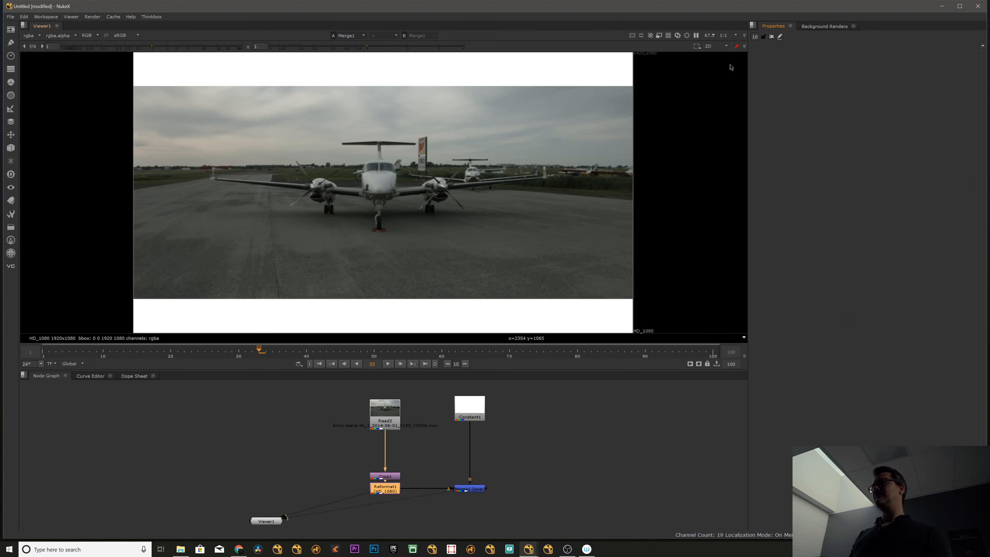
pyautogui.scroll(-2, 482, 175)
pyautogui.scroll(1, 515, 133)
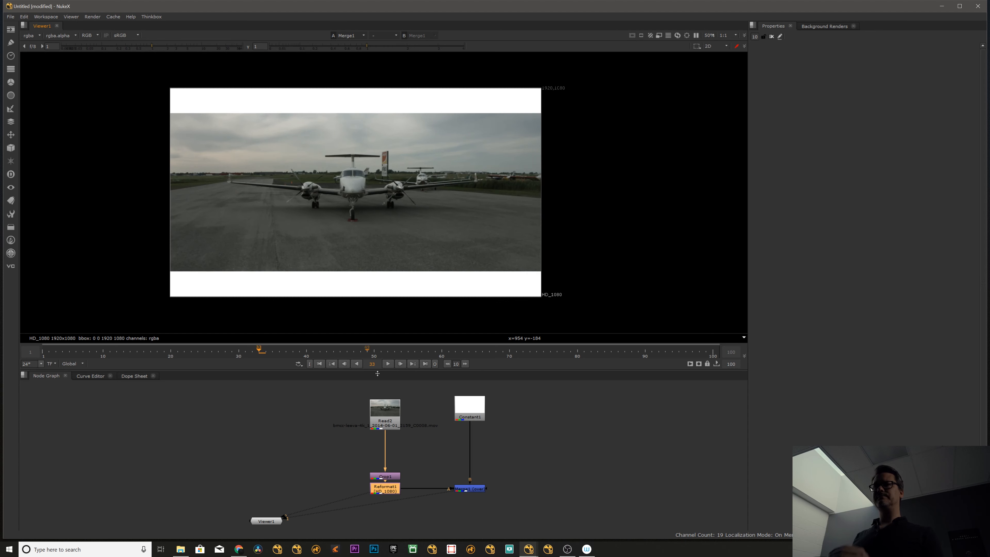
# Try the Crop node's 1.85:1, 14:9, 4:3 and format presets over the Constant, and return to the 2.35:1 preset.
pyautogui.doubleClick(385, 476)
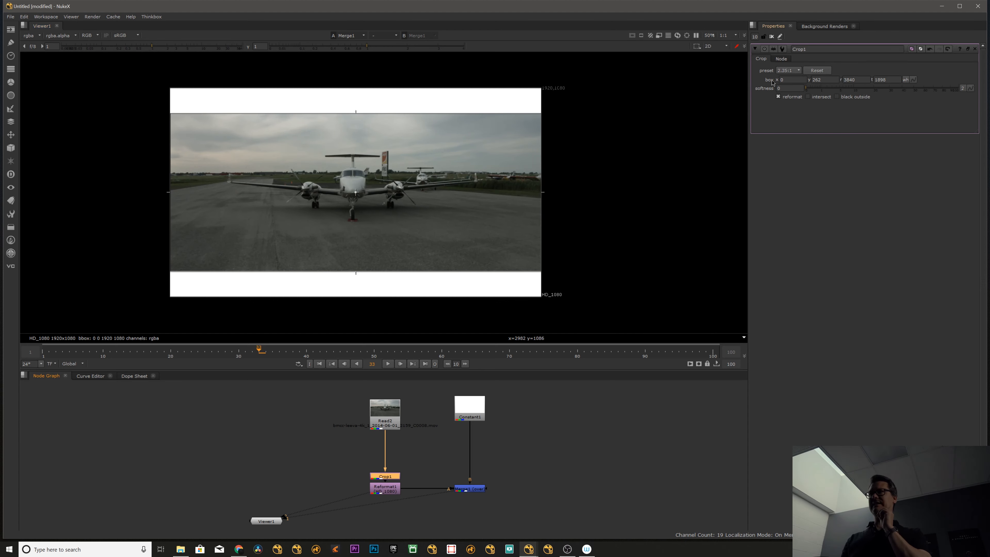
pyautogui.click(795, 71)
pyautogui.click(787, 63)
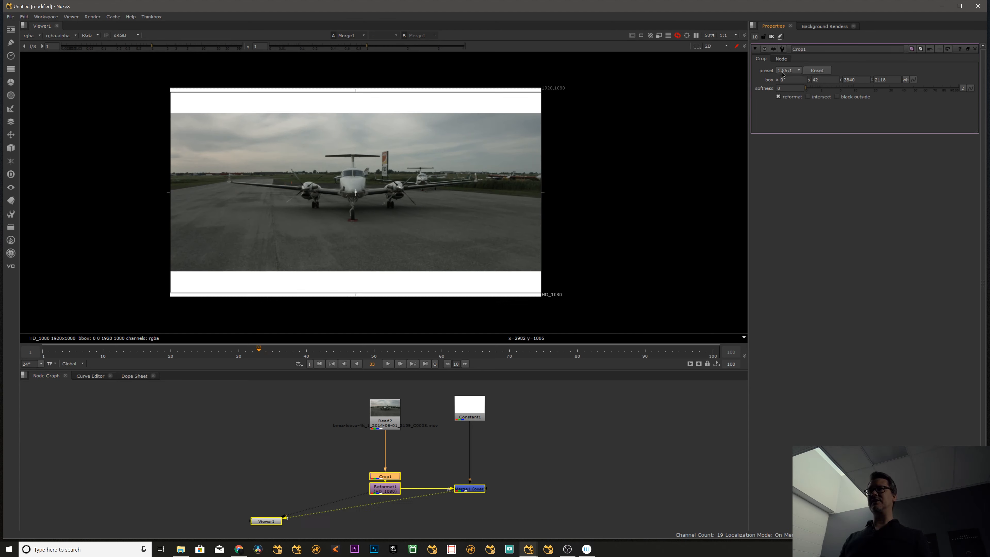
pyautogui.click(788, 70)
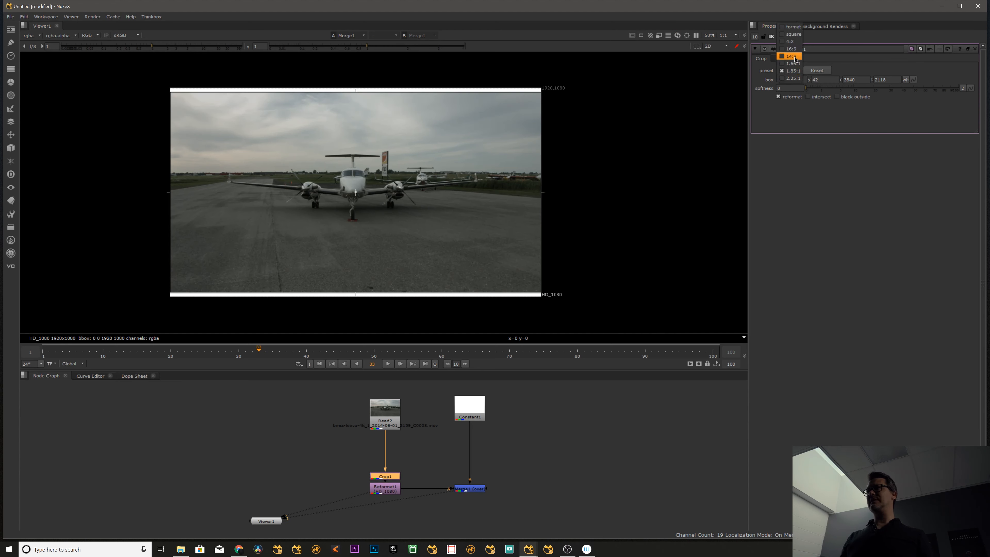
pyautogui.click(790, 56)
pyautogui.click(787, 70)
pyautogui.click(790, 56)
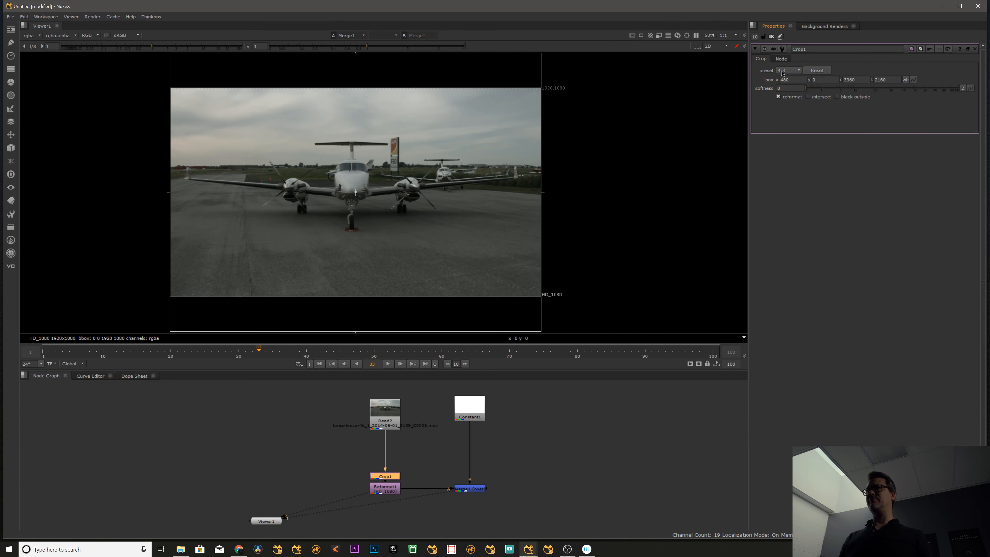
pyautogui.click(785, 72)
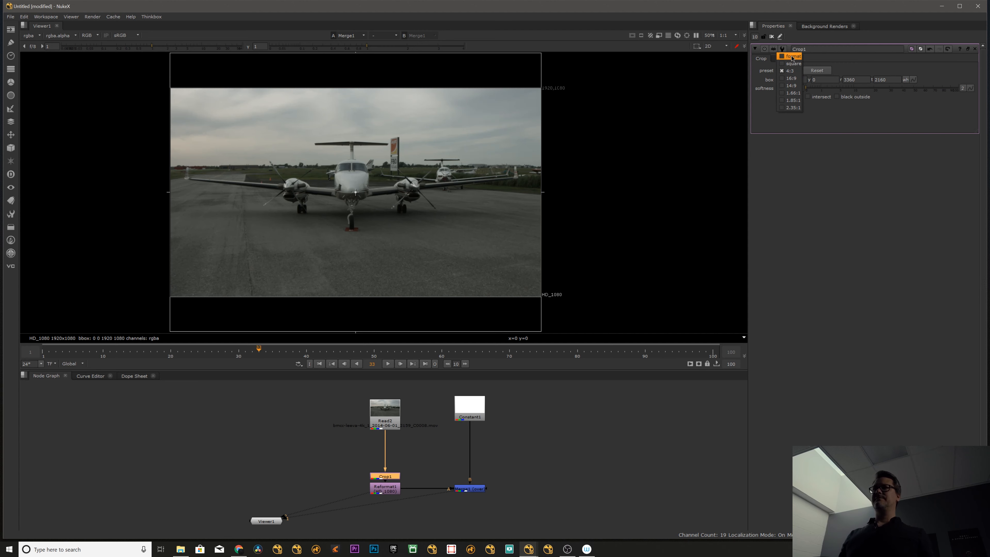
pyautogui.click(791, 56)
pyautogui.click(789, 70)
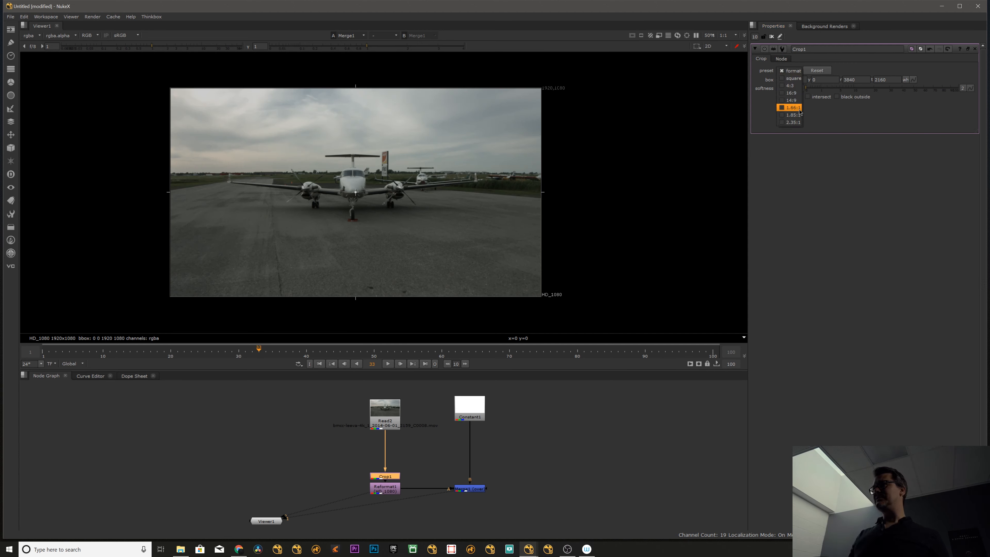
pyautogui.click(793, 122)
pyautogui.click(499, 405)
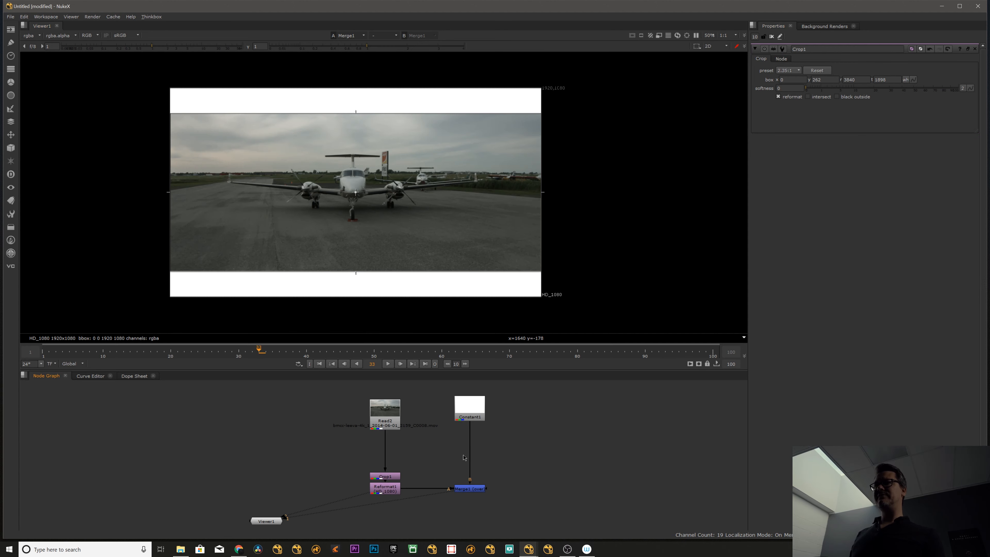
# Open the project settings to check the full size format, and close all open properties.
pyautogui.moveTo(464, 459); pyautogui.dragTo(393, 433, button='middle')
pyautogui.click(398, 462)
pyautogui.press('s')
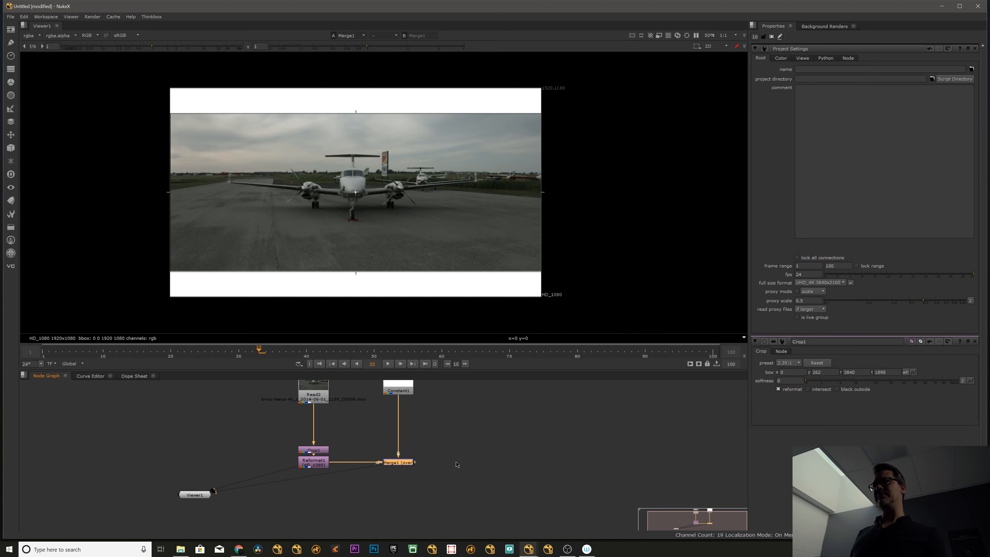
pyautogui.click(446, 455)
pyautogui.moveTo(446, 455); pyautogui.dragTo(436, 471, button='middle')
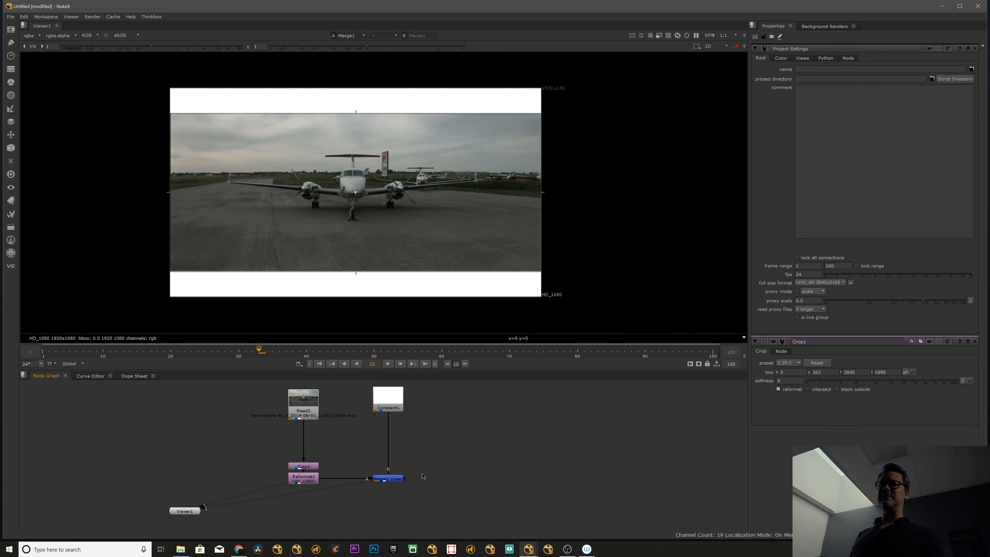
pyautogui.click(771, 37)
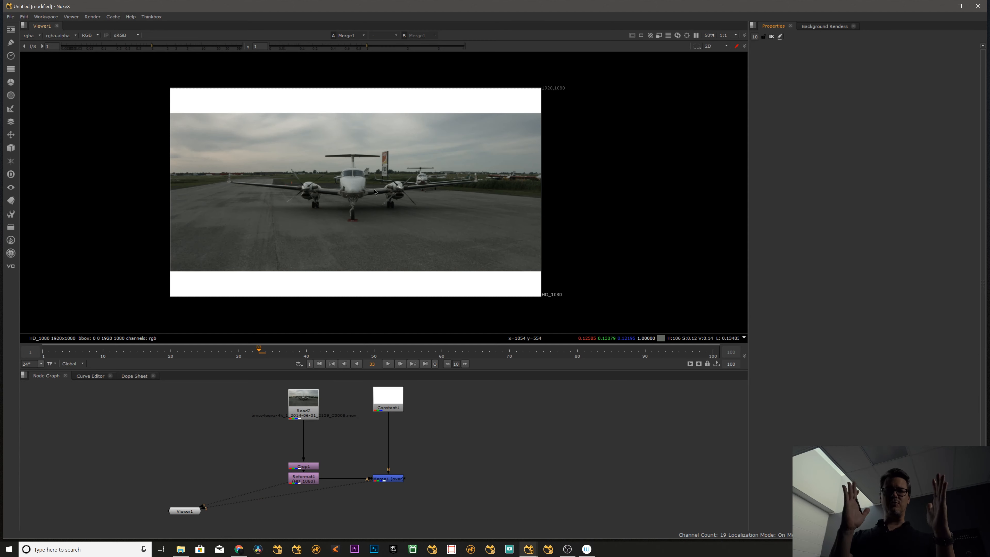
# View the Crop node's output and open its properties.
pyautogui.click(308, 467)
pyautogui.press('1')
pyautogui.doubleClick(308, 466)
pyautogui.scroll(-3, 352, 213)
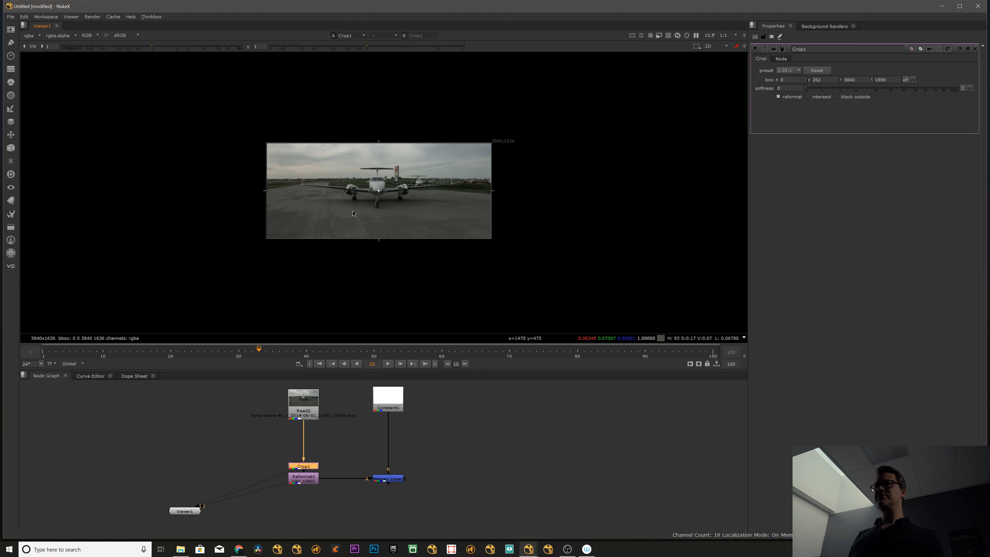
# Resize and reposition the crop box on the image to about x 1700, y 762, r 3237.5 and t 1561.
pyautogui.moveTo(267, 241); pyautogui.dragTo(422, 185)
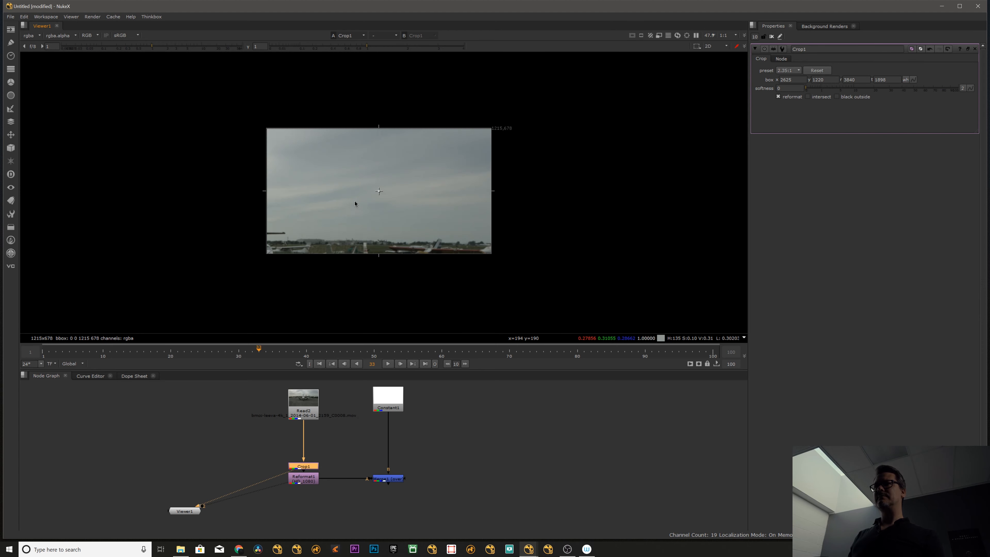
pyautogui.moveTo(338, 214); pyautogui.dragTo(315, 225)
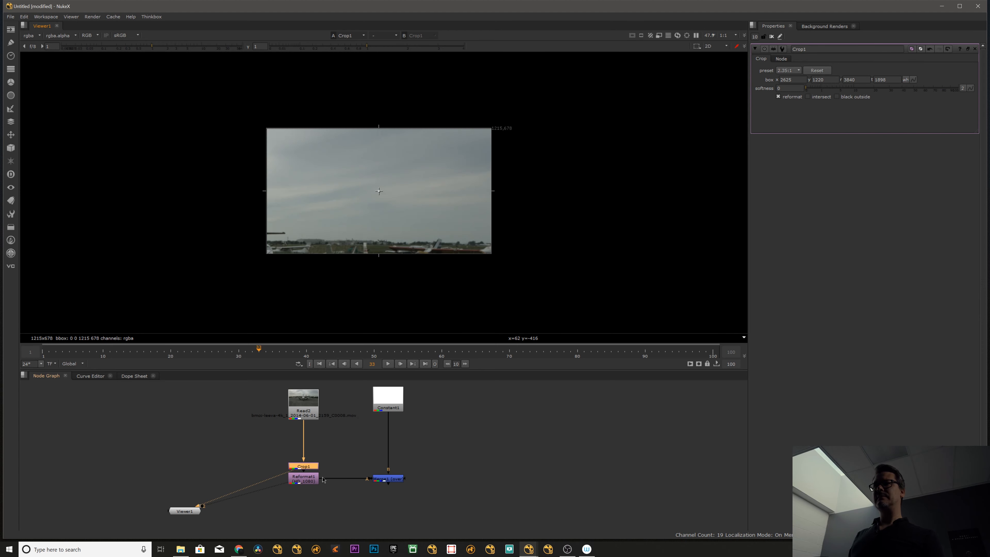
pyautogui.moveTo(375, 196)
pyautogui.mouseDown()
pyautogui.moveTo(385, 213)
pyautogui.moveTo(348, 211)
pyautogui.moveTo(386, 197)
pyautogui.mouseUp()
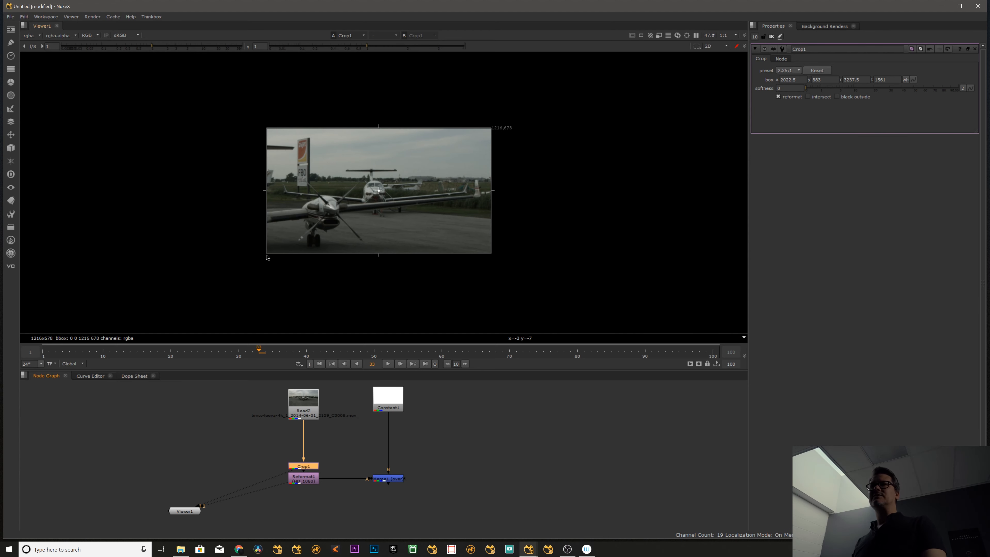
pyautogui.moveTo(267, 253)
pyautogui.mouseDown()
pyautogui.moveTo(203, 281)
pyautogui.moveTo(253, 259)
pyautogui.mouseUp()
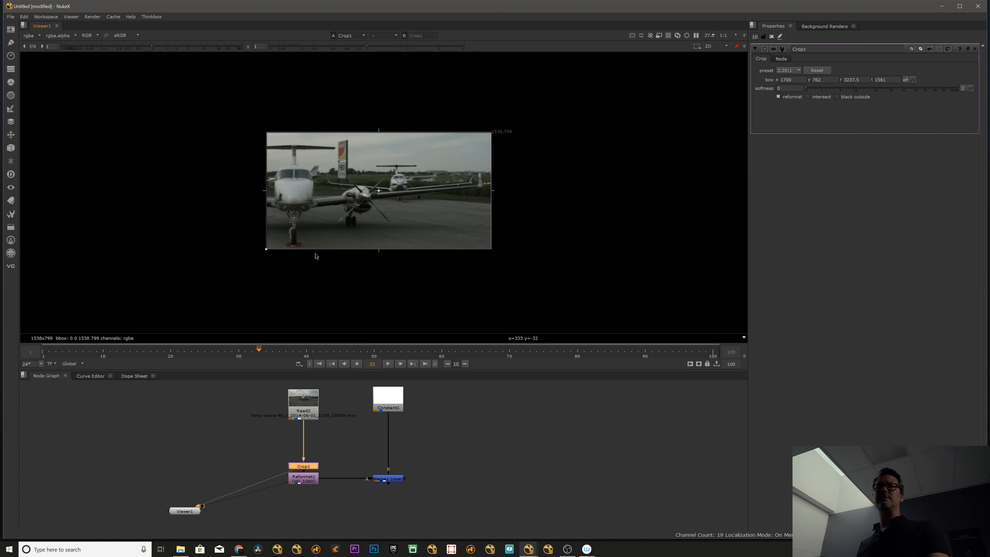
# View the Reformat node's output, and on the Crop node enable intersect and black outside and disable reformat.
pyautogui.click(342, 447)
pyautogui.moveTo(303, 478); pyautogui.dragTo(307, 477)
pyautogui.press('2')
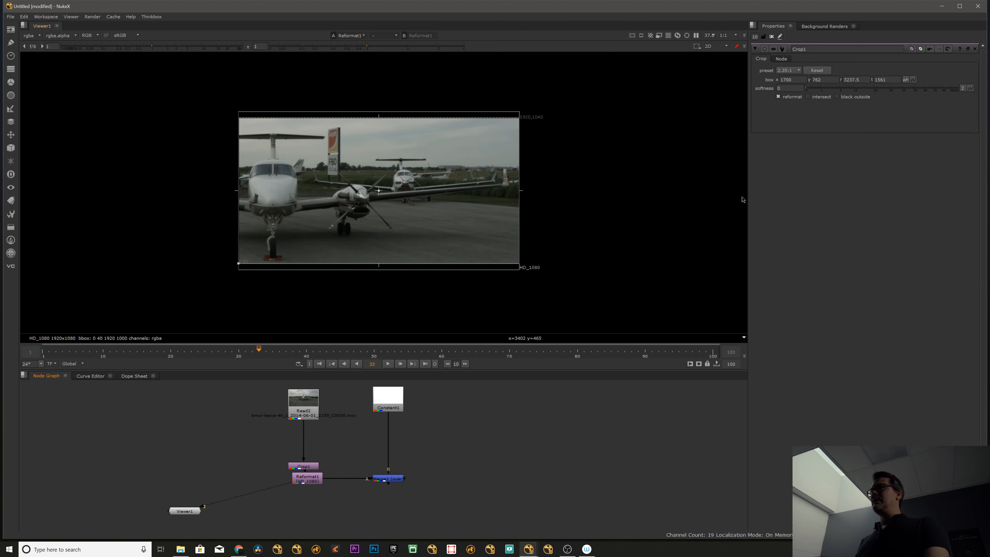
pyautogui.click(807, 97)
pyautogui.click(836, 97)
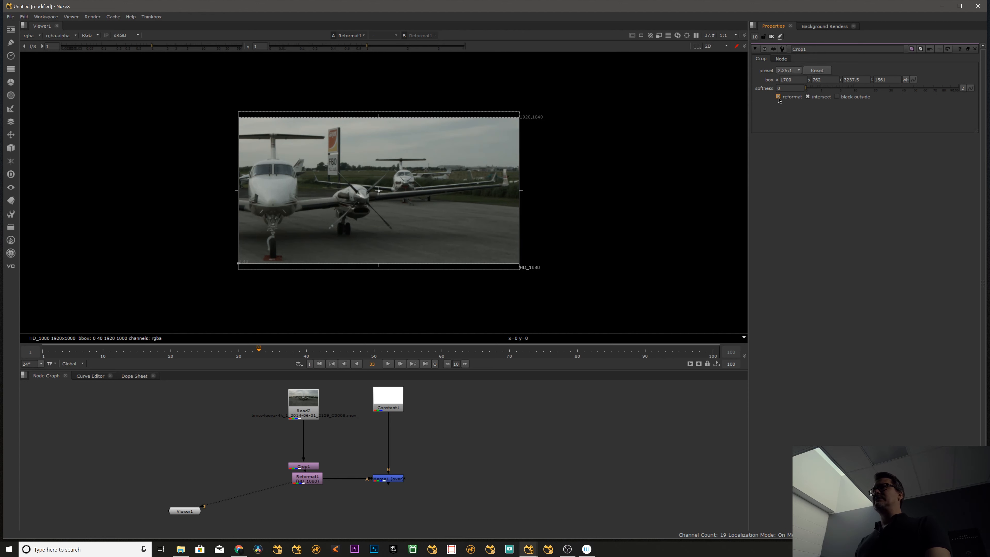
pyautogui.click(778, 96)
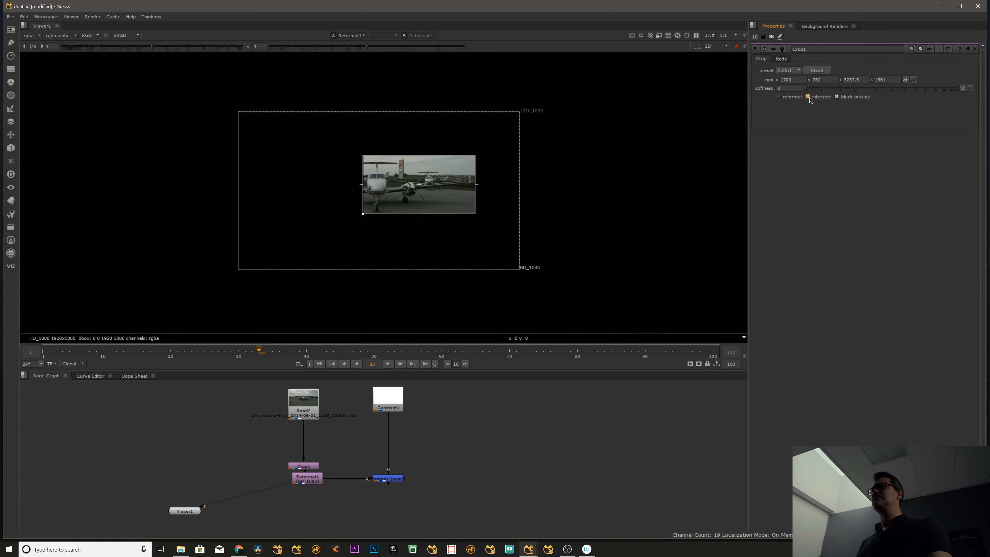
# Set the Crop node's softness to 100 and increase it to 200 while inspecting the feathered edges.
pyautogui.moveTo(853, 88); pyautogui.dragTo(959, 88)
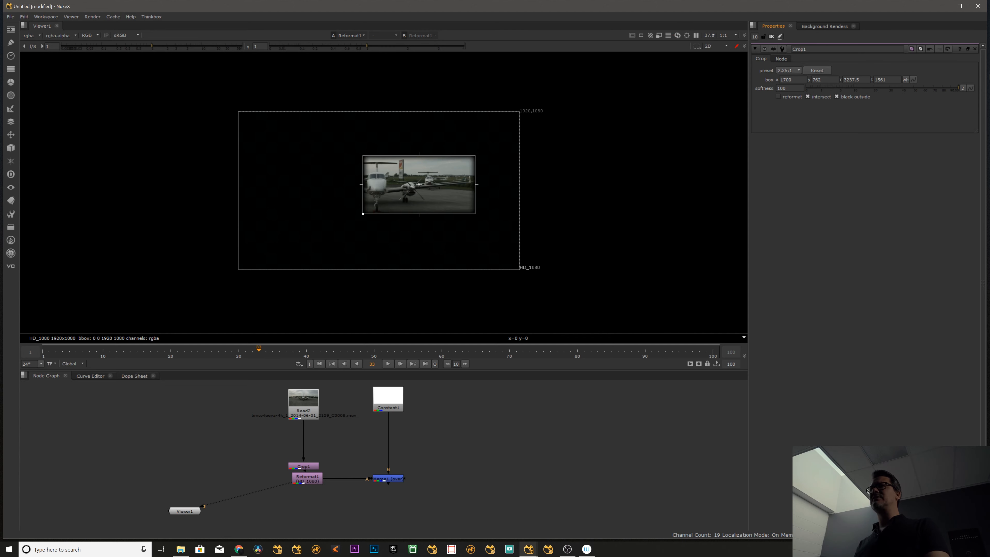
pyautogui.scroll(6, 543, 174)
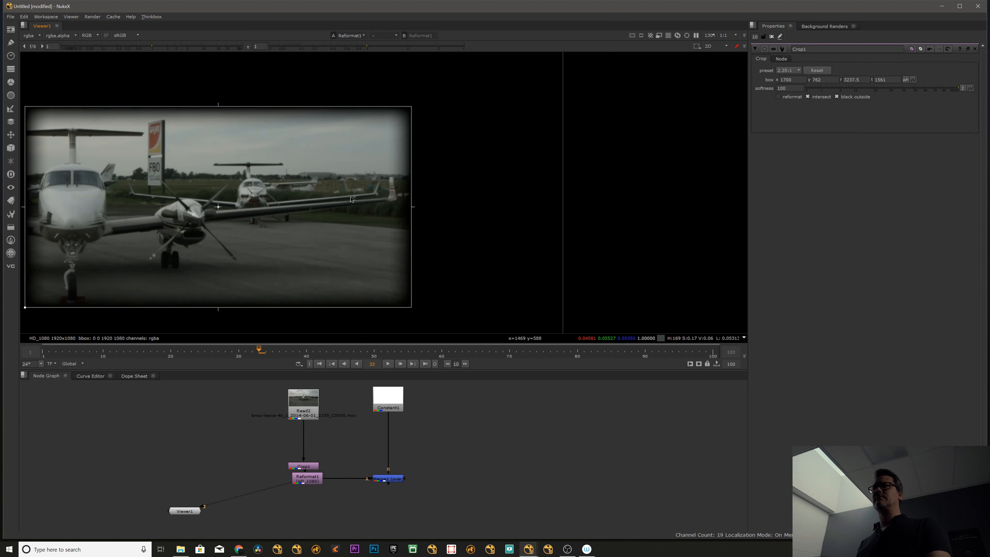
pyautogui.press('Up')
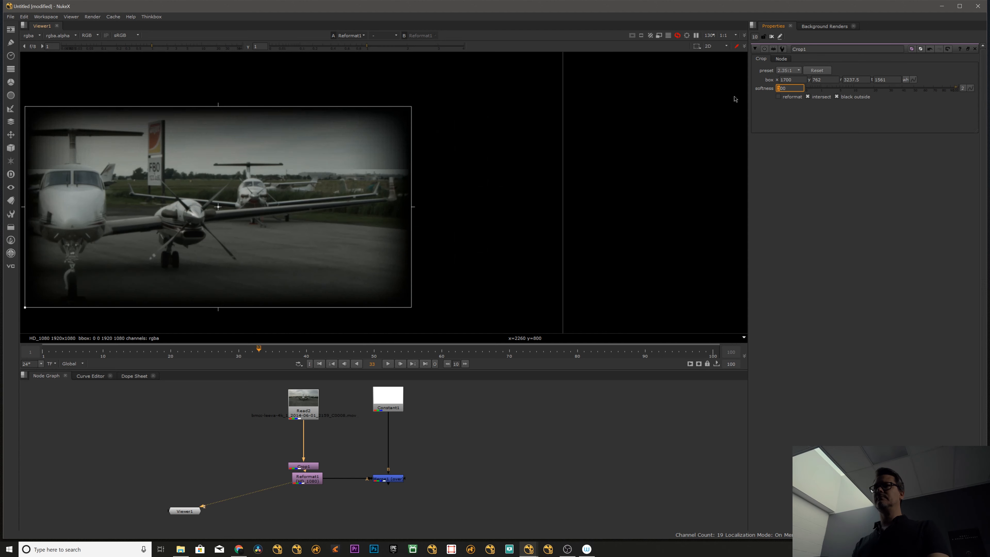
pyautogui.scroll(-3, 191, 261)
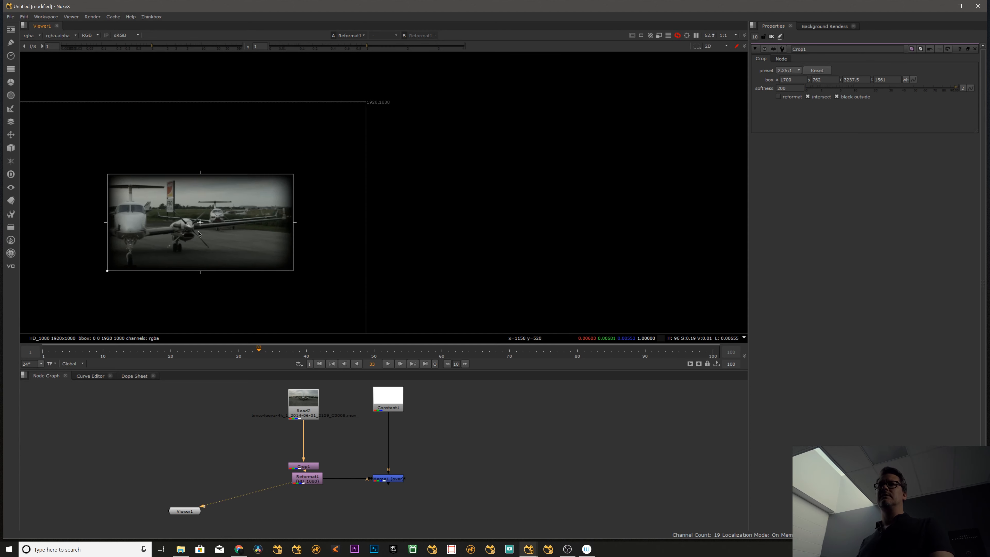
pyautogui.moveTo(436, 157); pyautogui.dragTo(487, 141, button='middle')
# Close the Crop properties and toggle the viewer between the alpha channel and the full-colour image.
pyautogui.click(770, 37)
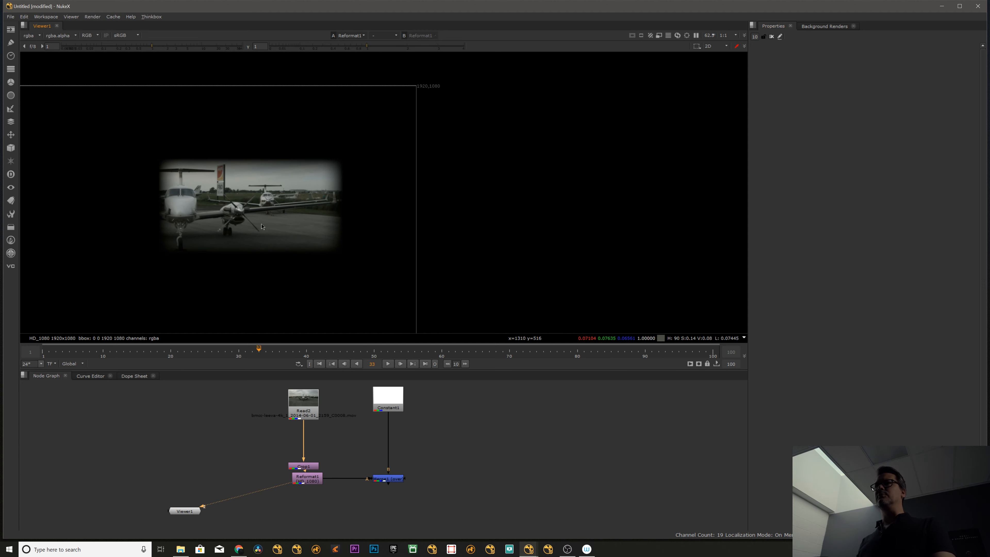
pyautogui.moveTo(240, 248); pyautogui.dragTo(342, 234, button='middle')
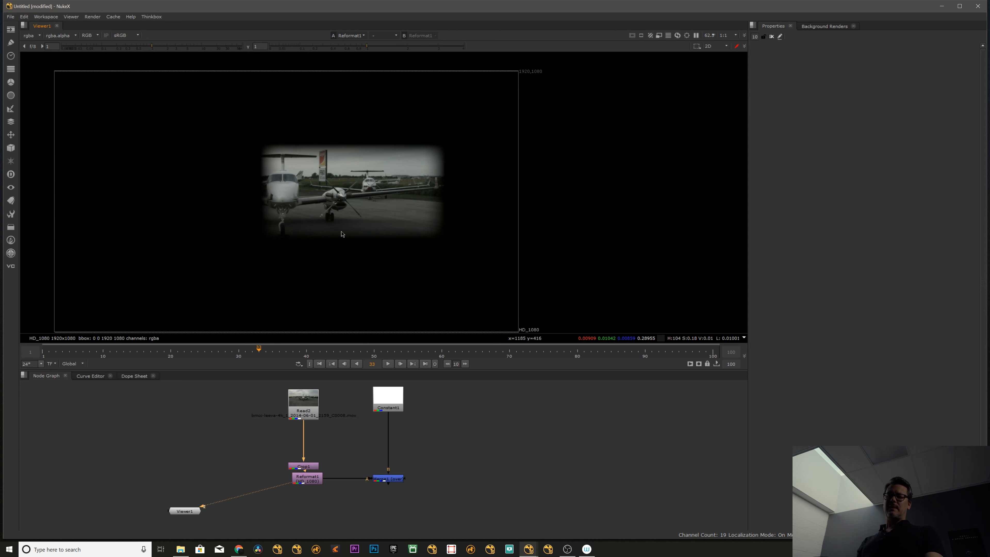
pyautogui.press('a')
pyautogui.press('a')
pyautogui.press('a')
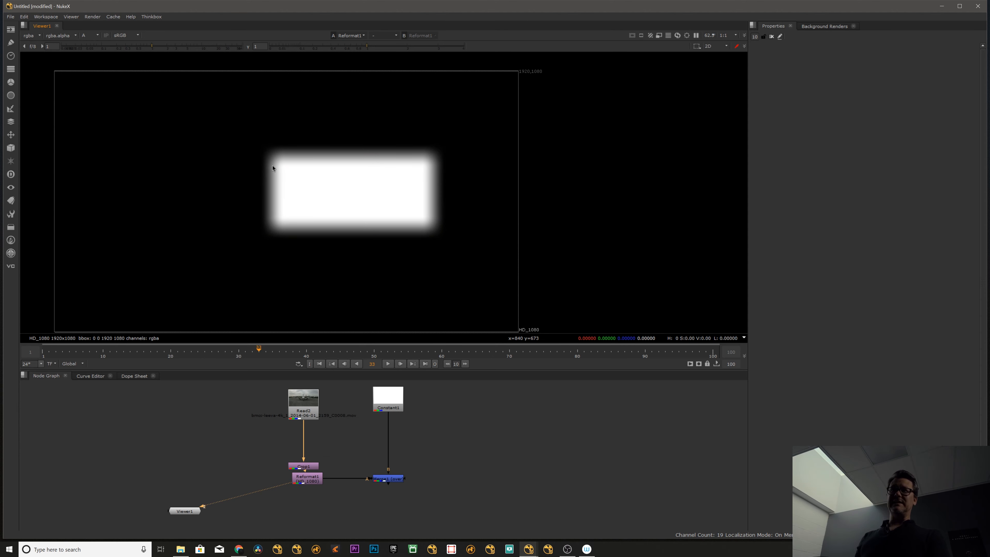
pyautogui.press('a')
pyautogui.press('a')
pyautogui.press('a')
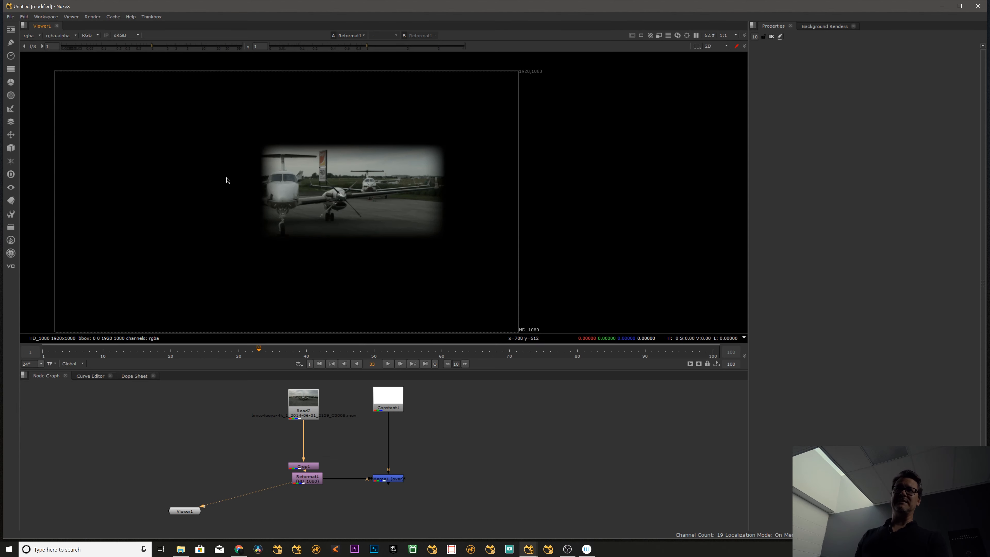
# View the Merge node's output to examine the soft-edged crop over the white Constant.
pyautogui.click(301, 466)
pyautogui.click(184, 511)
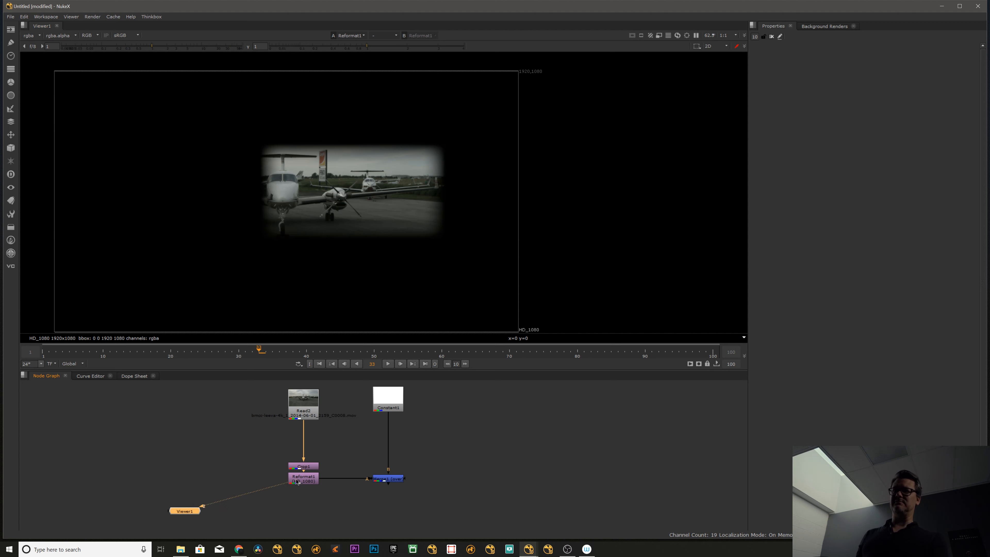
pyautogui.click(309, 478)
pyautogui.click(387, 479)
pyautogui.press('1')
pyautogui.click(474, 441)
pyautogui.click(394, 479)
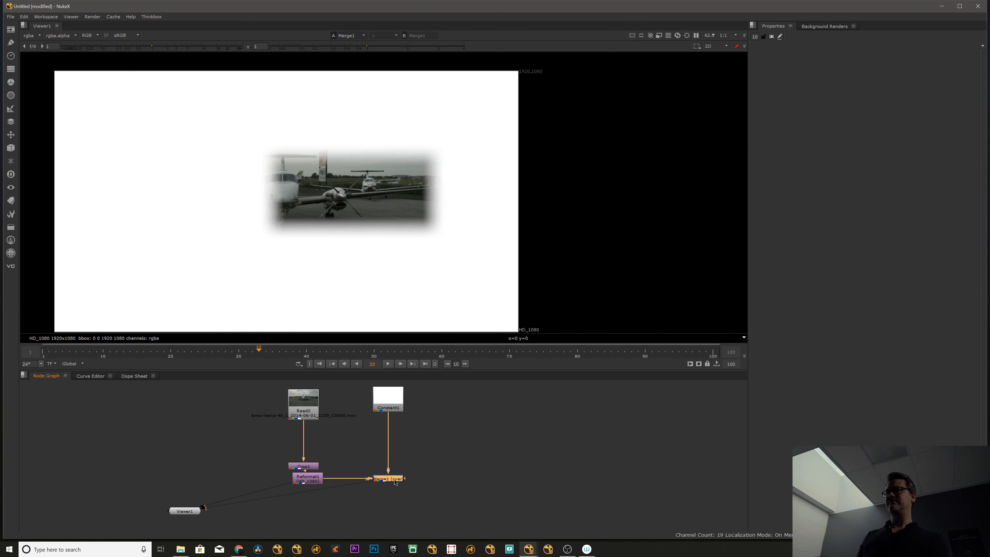
# Extend the crop box's lower-left corner to about x 474, y 470, and reset the box to its 2.35:1 preset.
pyautogui.doubleClick(311, 467)
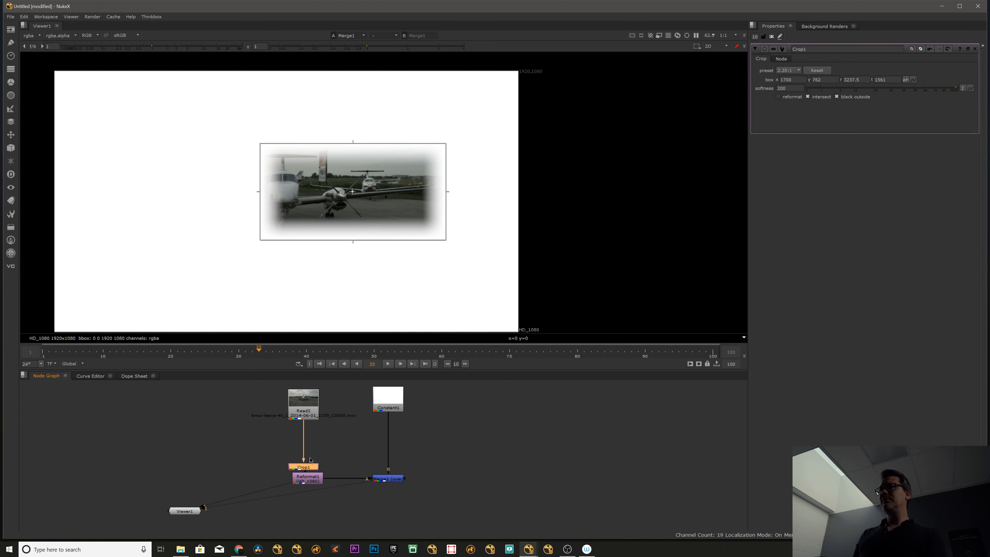
pyautogui.moveTo(226, 255); pyautogui.dragTo(112, 275)
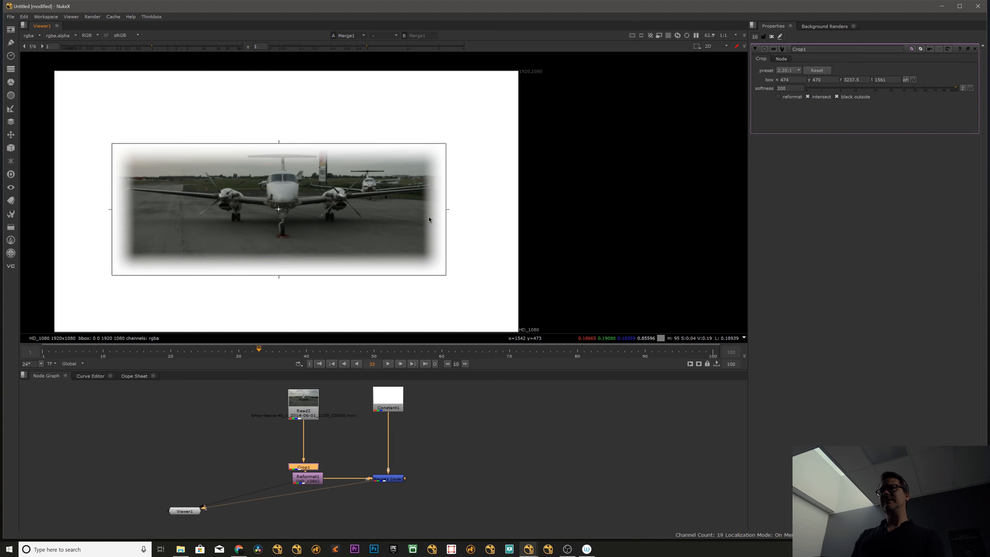
pyautogui.click(816, 71)
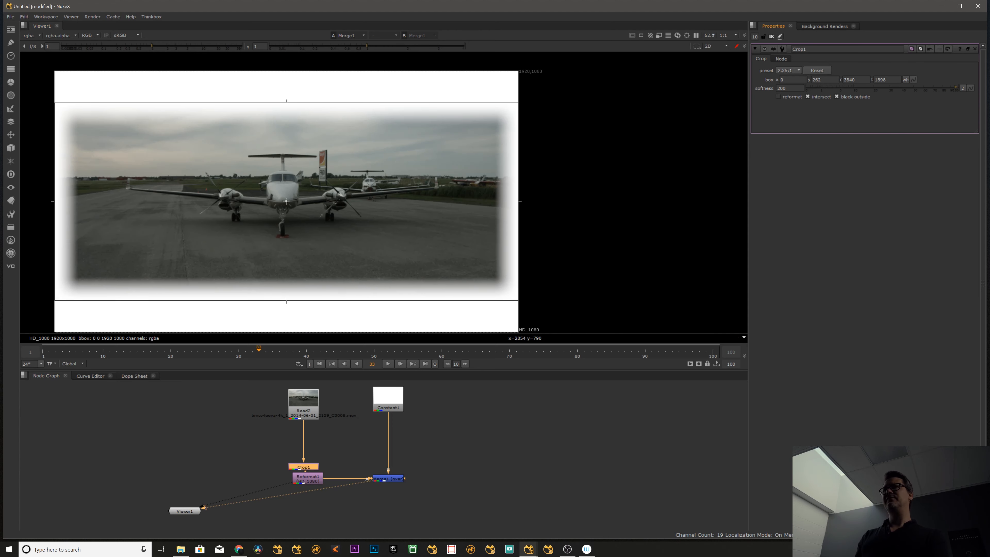
# Set the Crop node's softness to 100 and close its properties to view the final composite.
pyautogui.moveTo(827, 89); pyautogui.dragTo(989, 82)
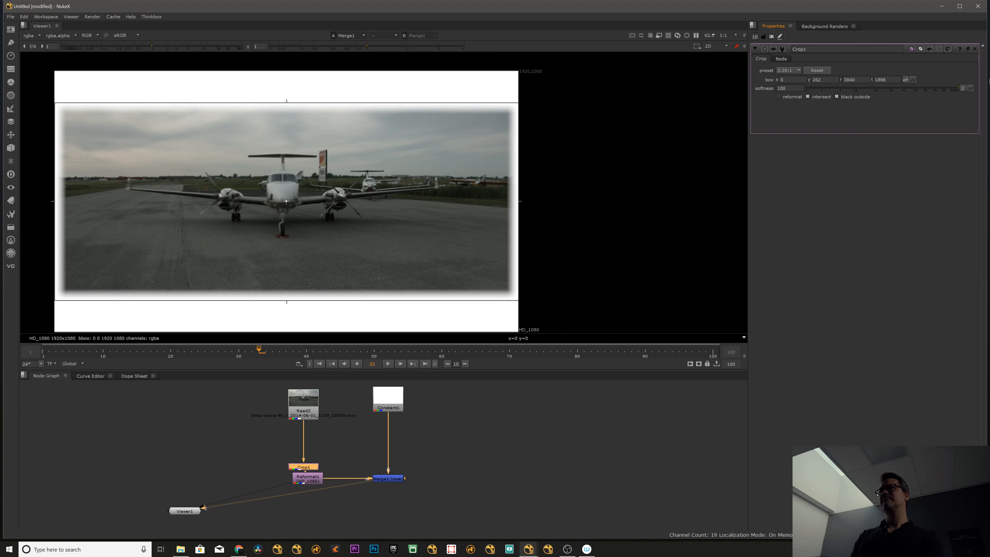
pyautogui.click(771, 36)
pyautogui.scroll(-1, 447, 194)
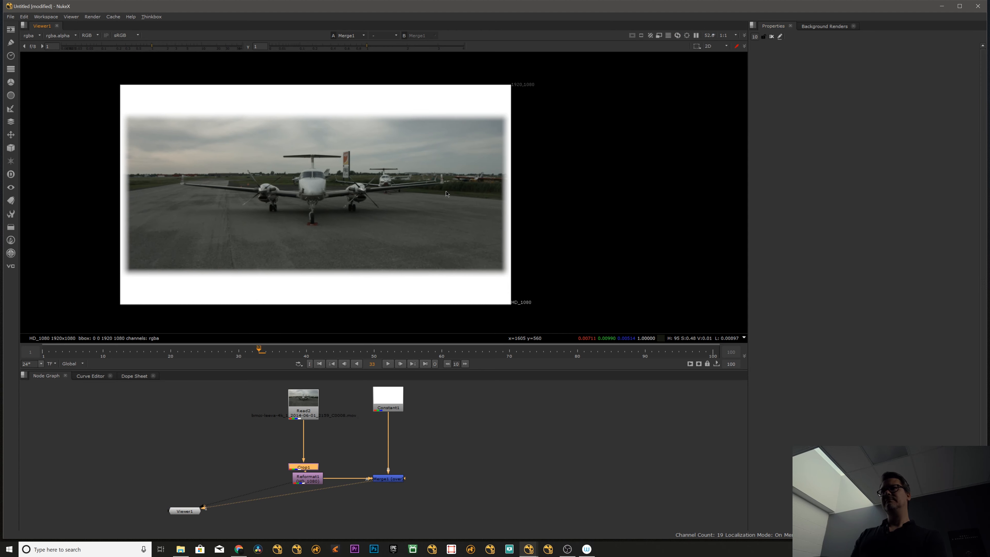
pyautogui.click(453, 425)
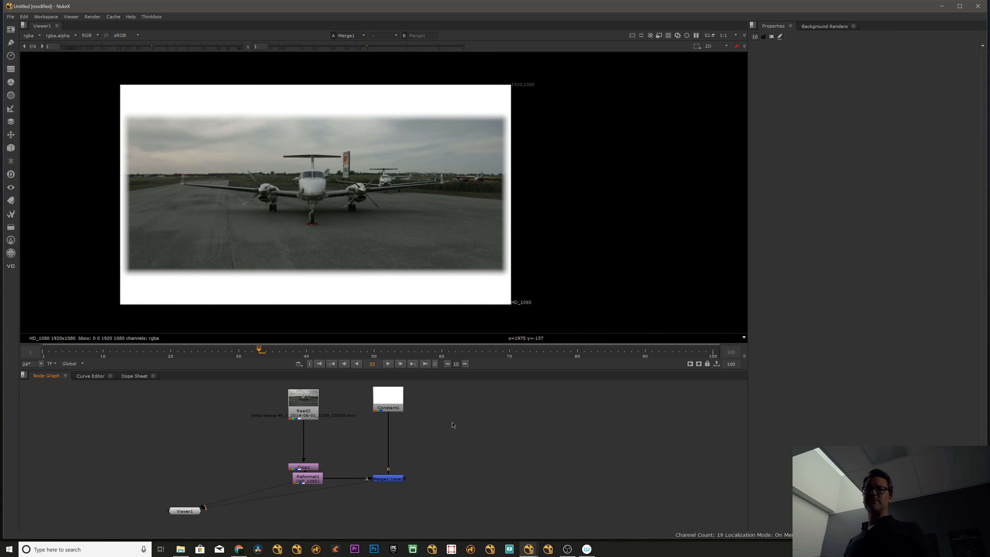